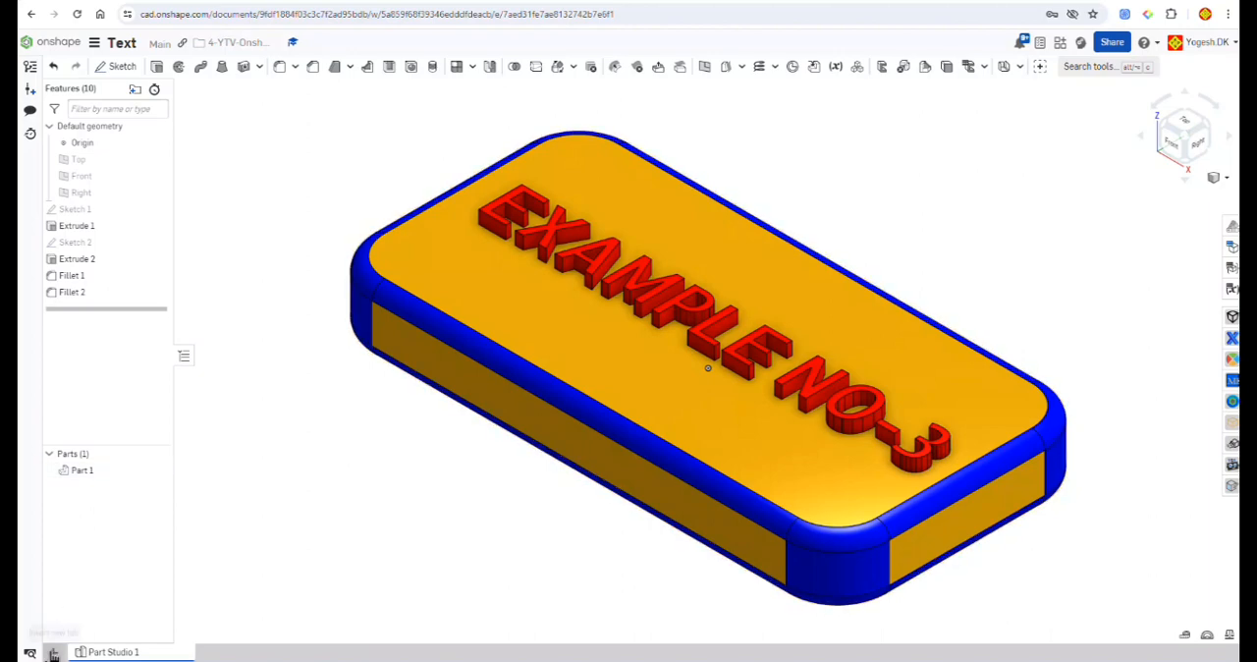
Step: Add a new Part Studio to the Text document
left_click(53, 653)
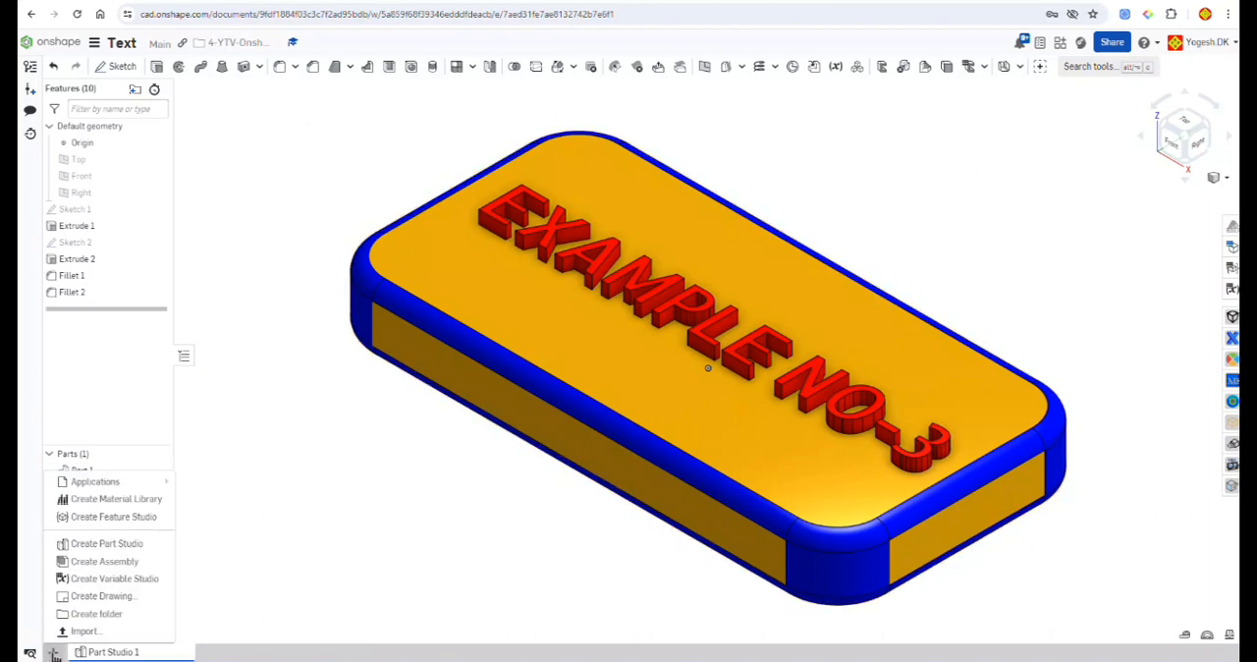
left_click(108, 546)
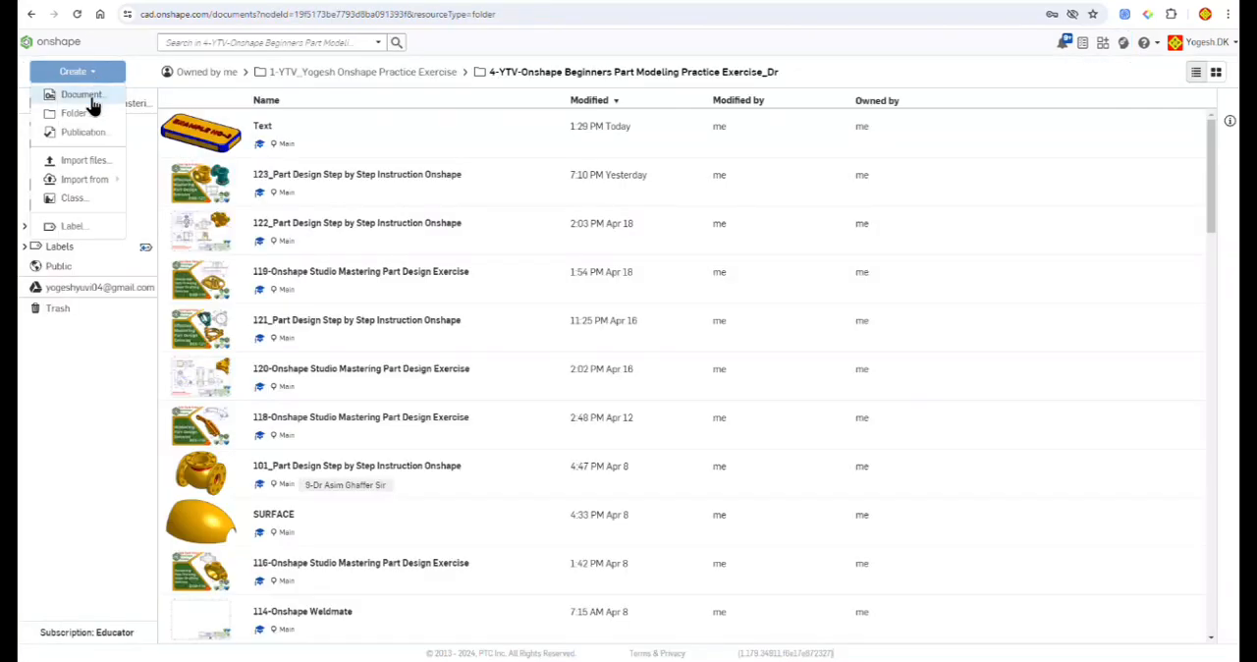
Step: Create a new document named EXAMPLE NO-3 in the current exercise folder
left_click(86, 97)
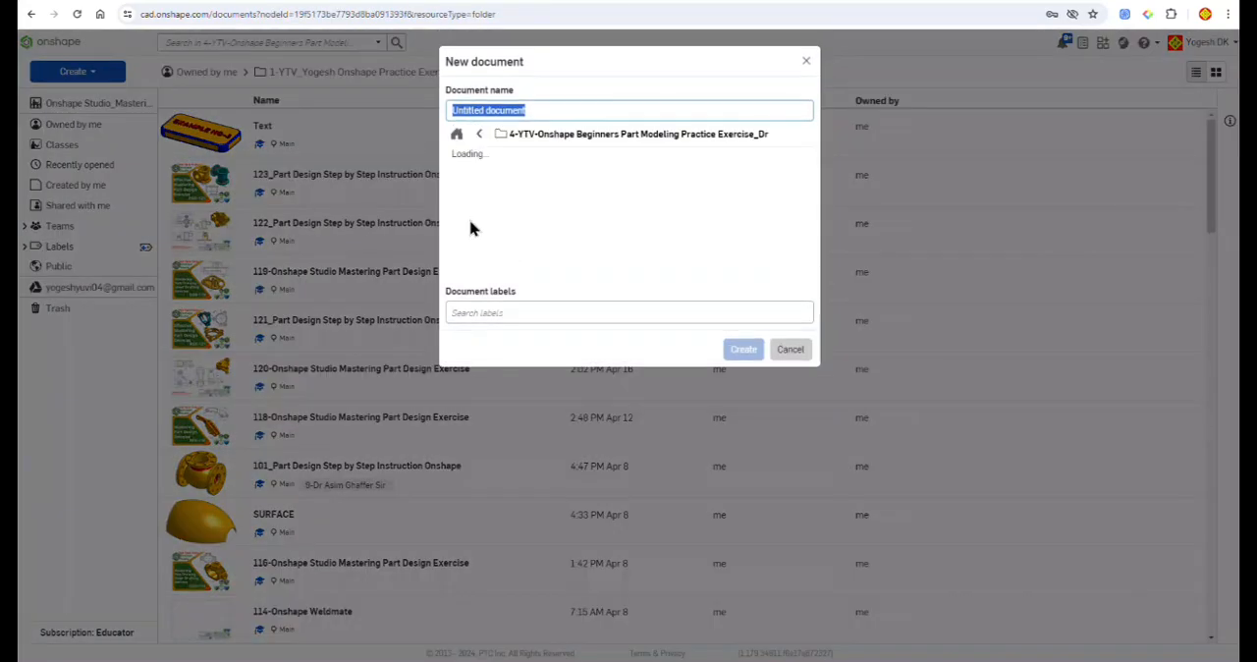
type("EXAMPLE NO-3")
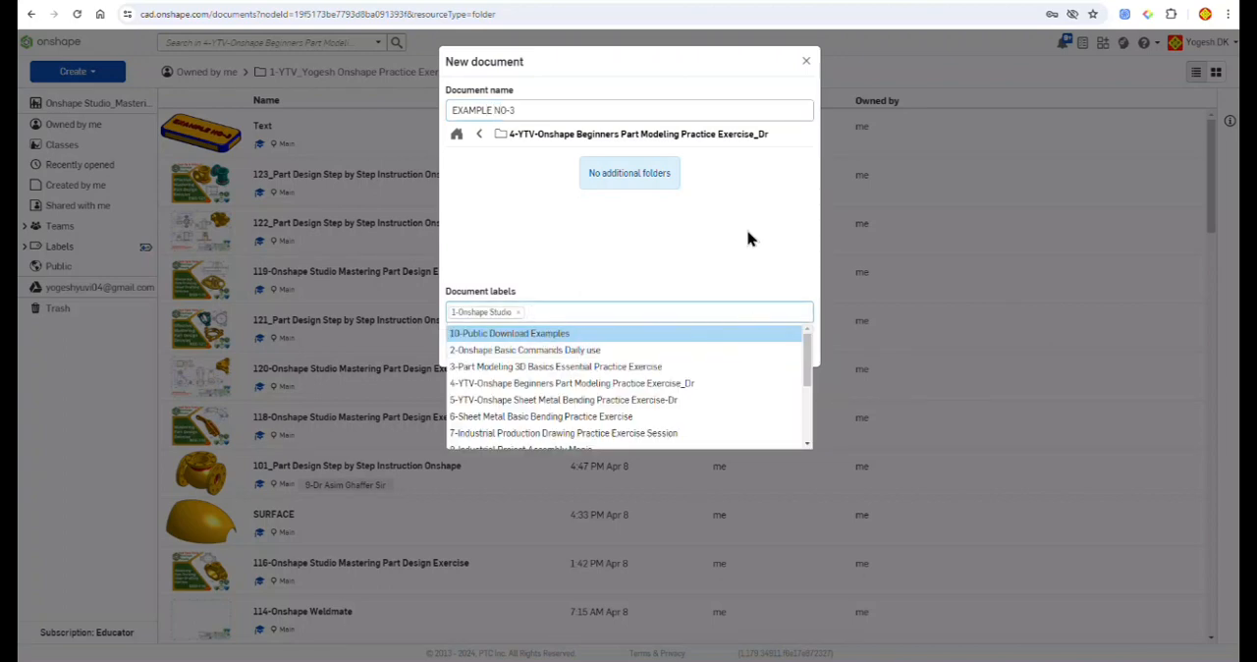
left_click(750, 279)
left_click(744, 352)
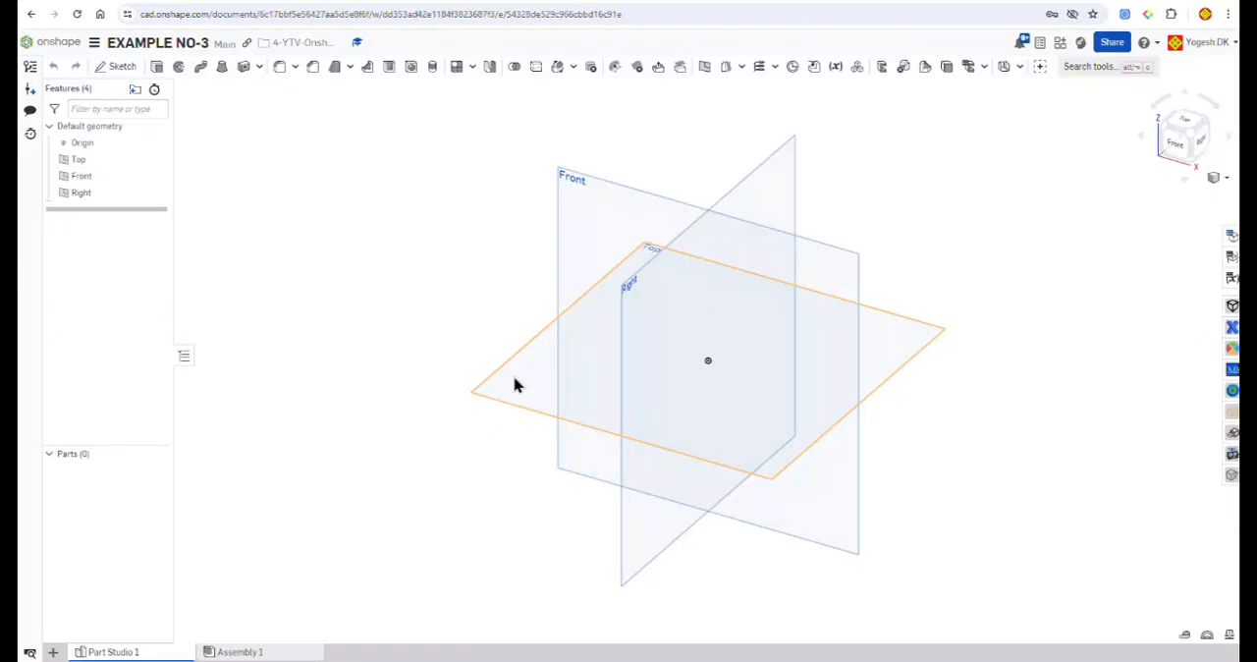
Step: Start a sketch on the Top plane and draw a center point rectangle about 98 by 67 mm on the origin
left_click(513, 383)
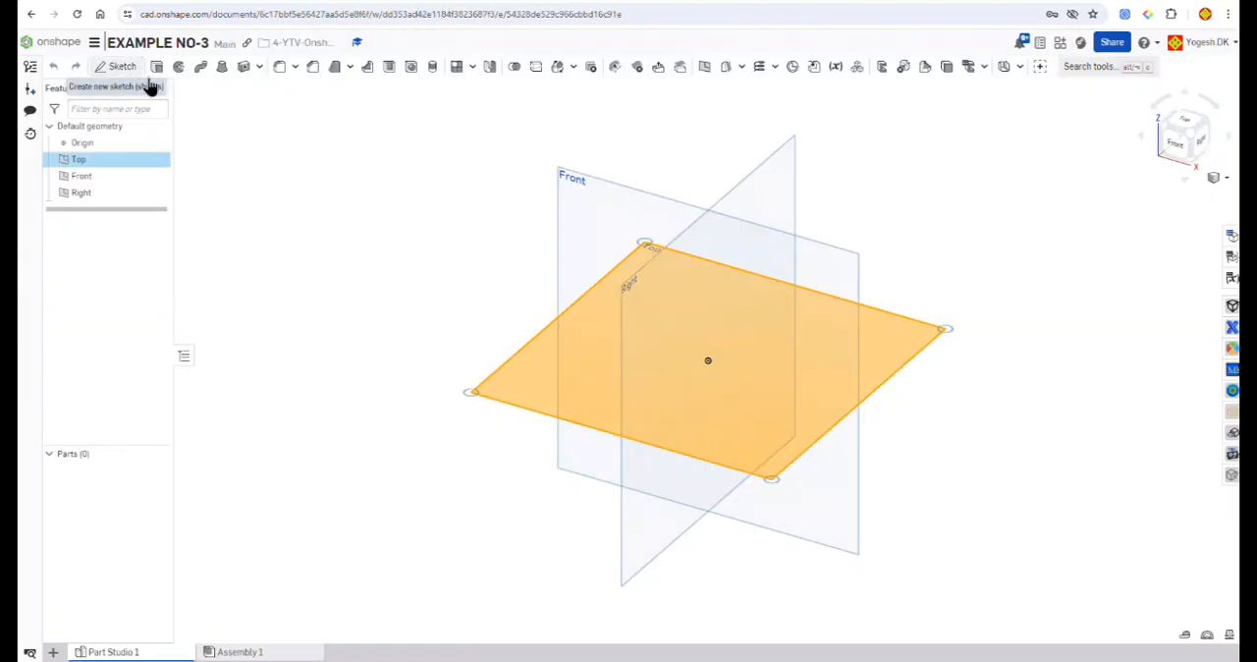
left_click(116, 65)
left_click(1183, 120)
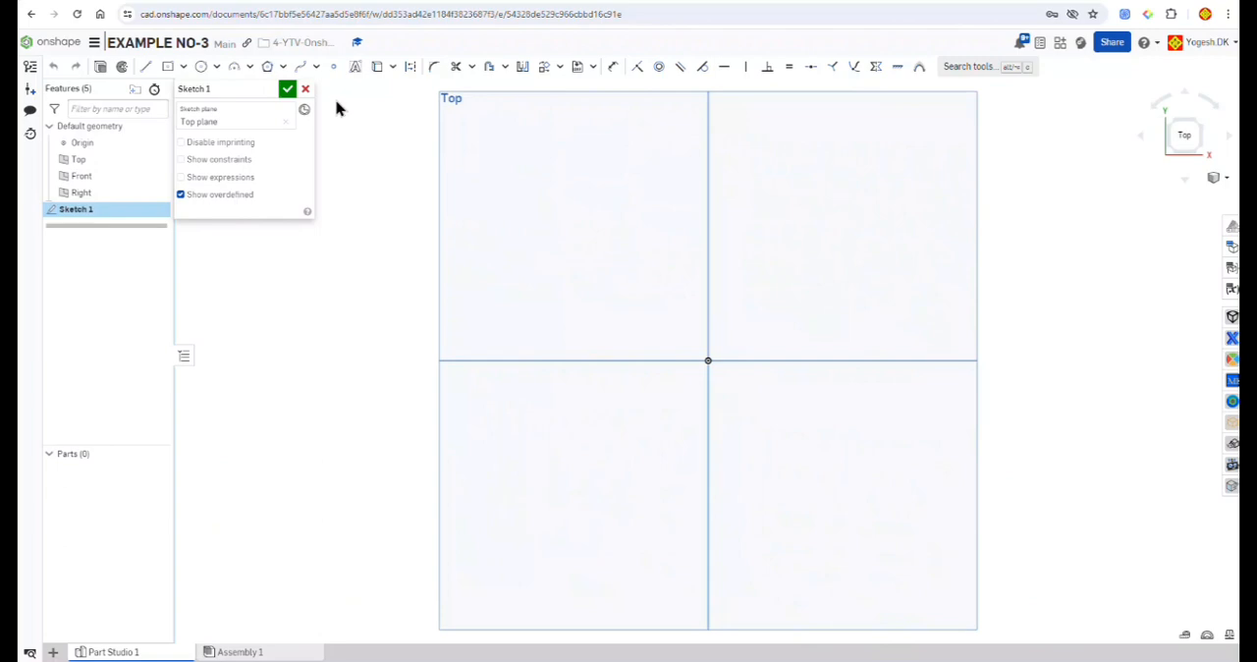
left_click(182, 66)
left_click(180, 113)
left_click(707, 360)
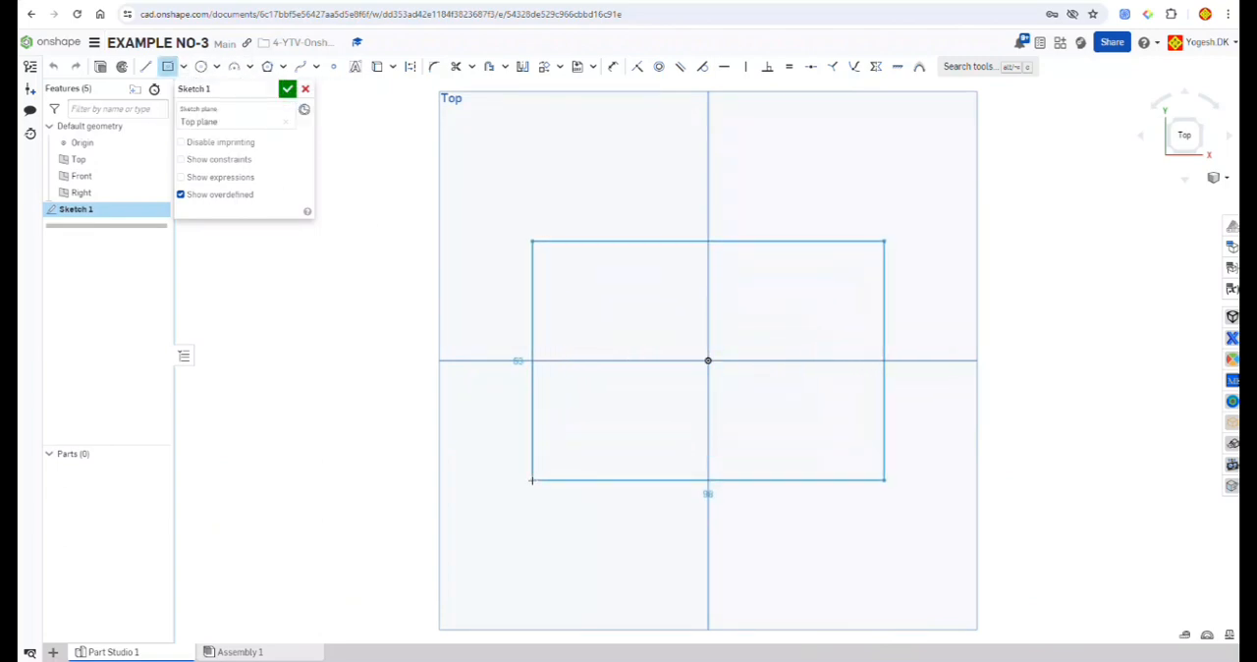
left_click(531, 480)
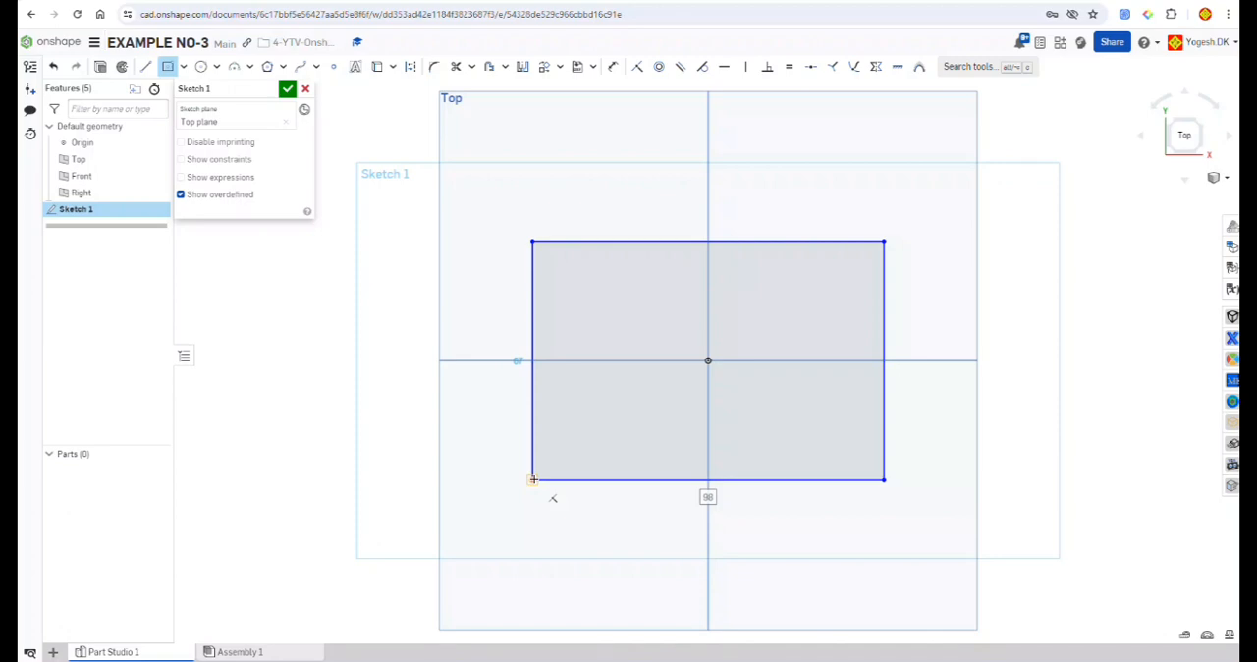
Step: Dimension the centered rectangle to 88 mm wide and 64 mm high
type("88")
key("Tab")
key("Escape")
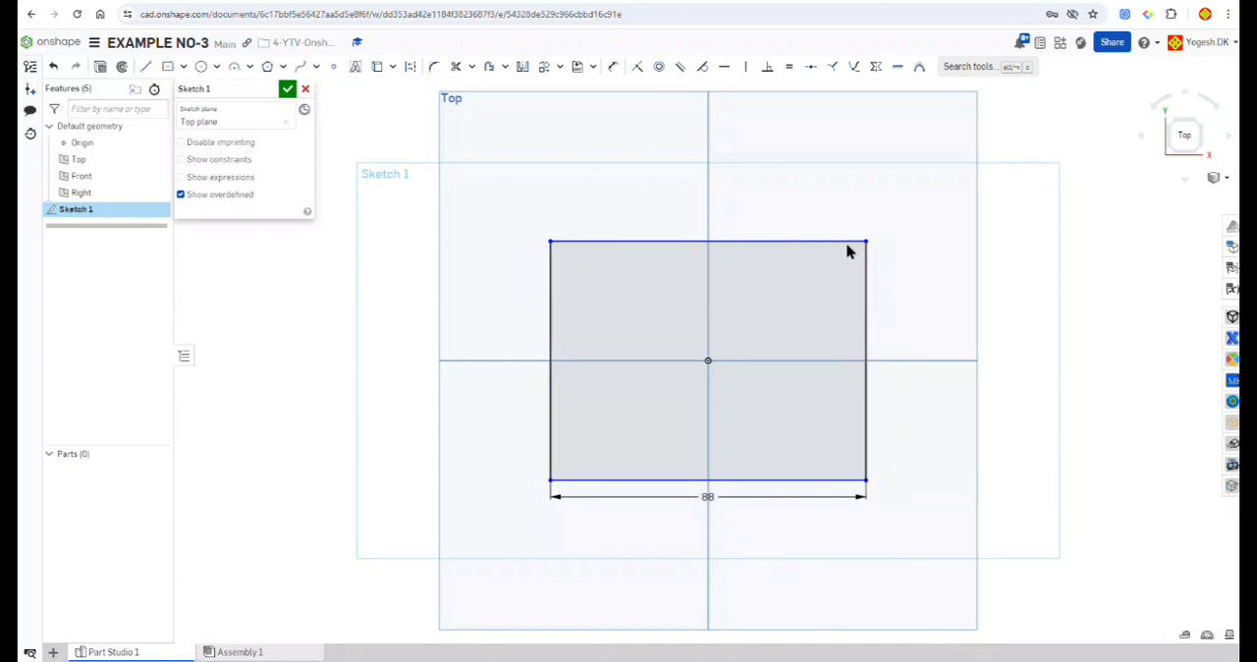
left_click(613, 66)
left_click(866, 332)
left_click(926, 339)
type("64")
key("Return")
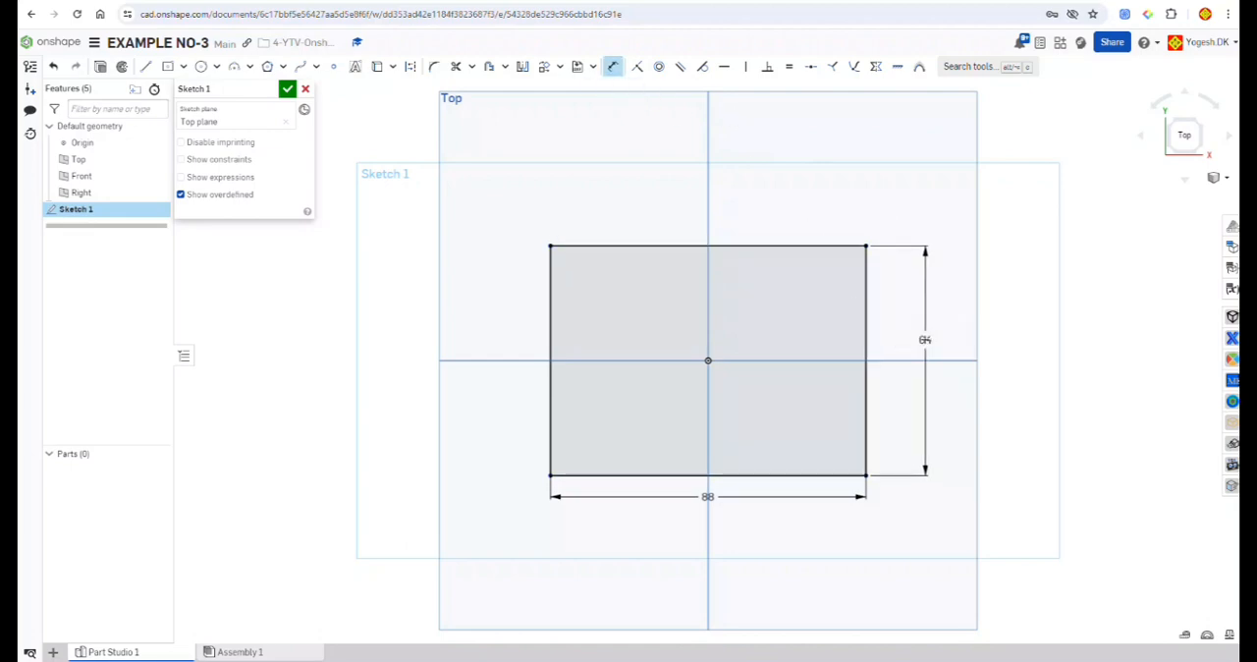
key("Escape")
Step: Finish the sketch and extrude the rectangle symmetrically as a new solid to a depth of 75 mm
left_click(637, 403)
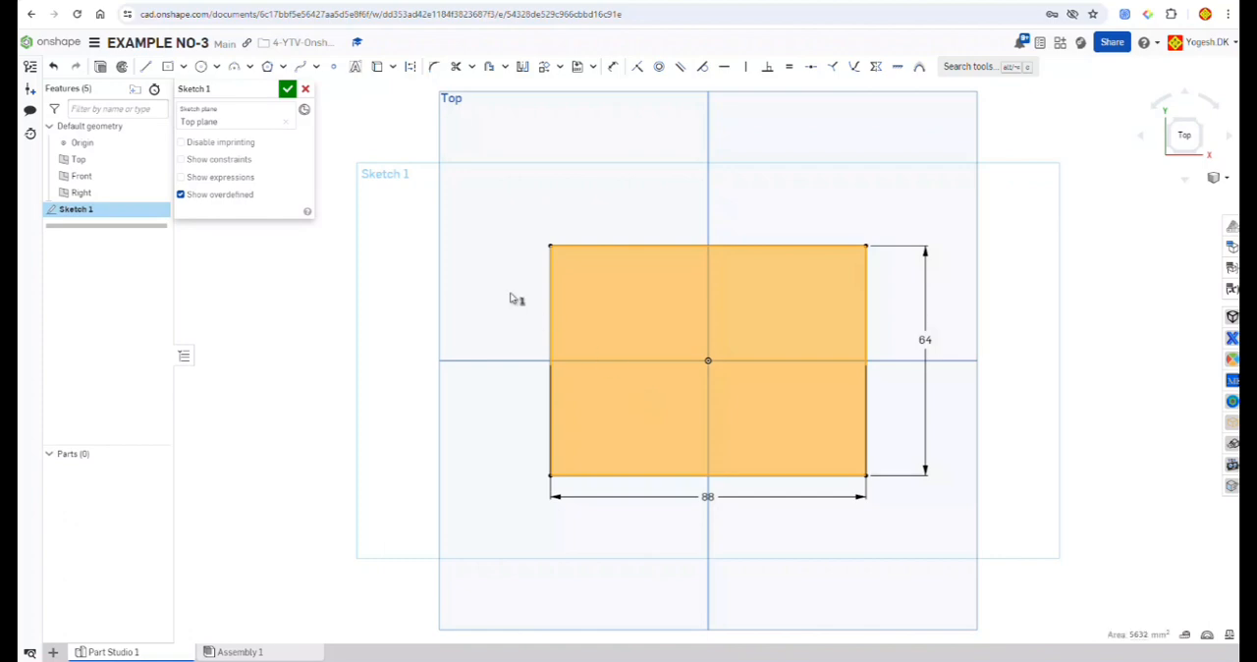
left_click(287, 88)
left_click(158, 68)
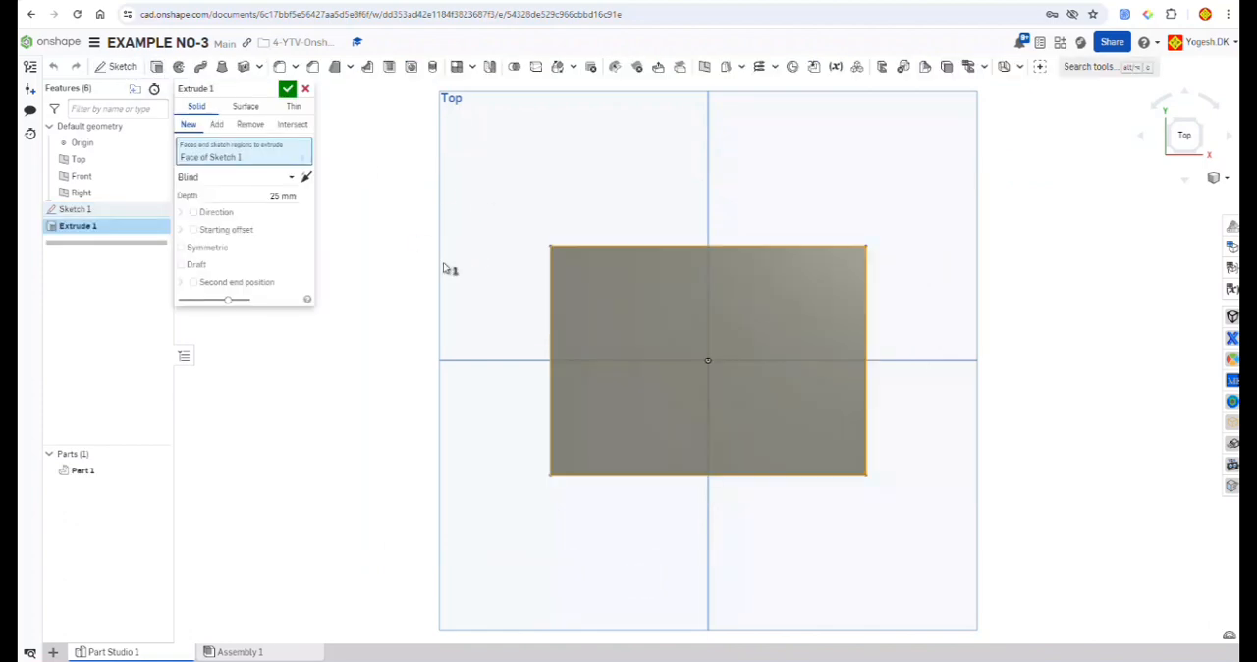
right_click_drag(442, 262, 344, 187)
left_click(207, 248)
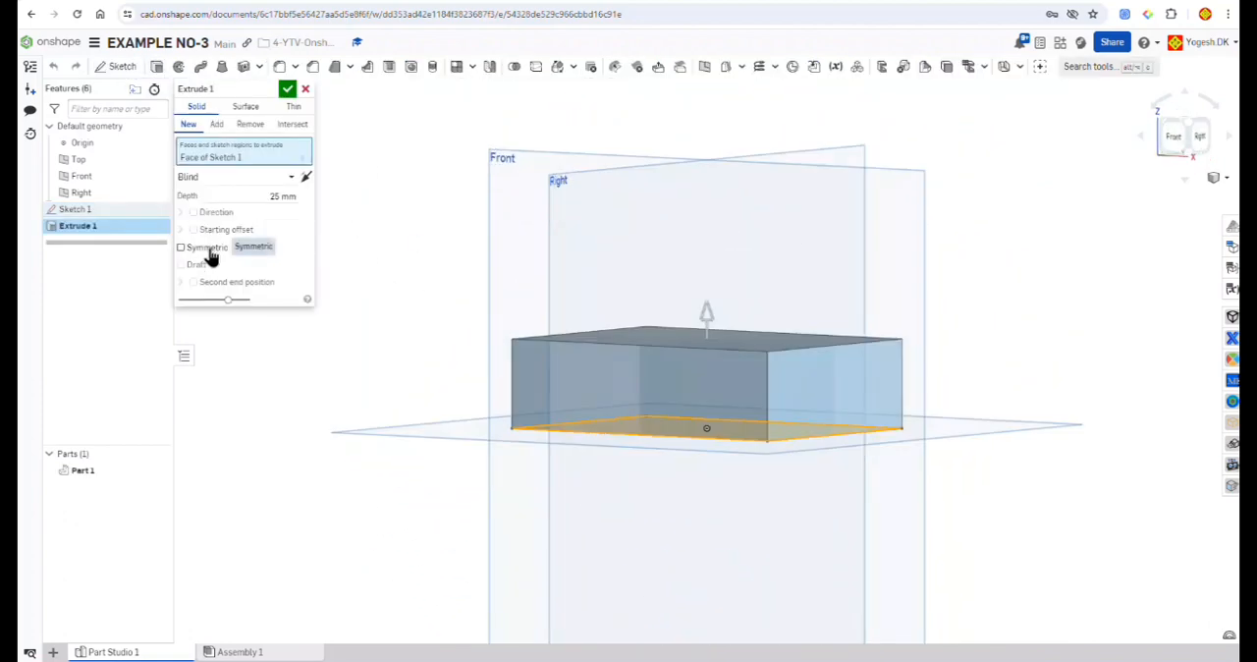
left_click(264, 197)
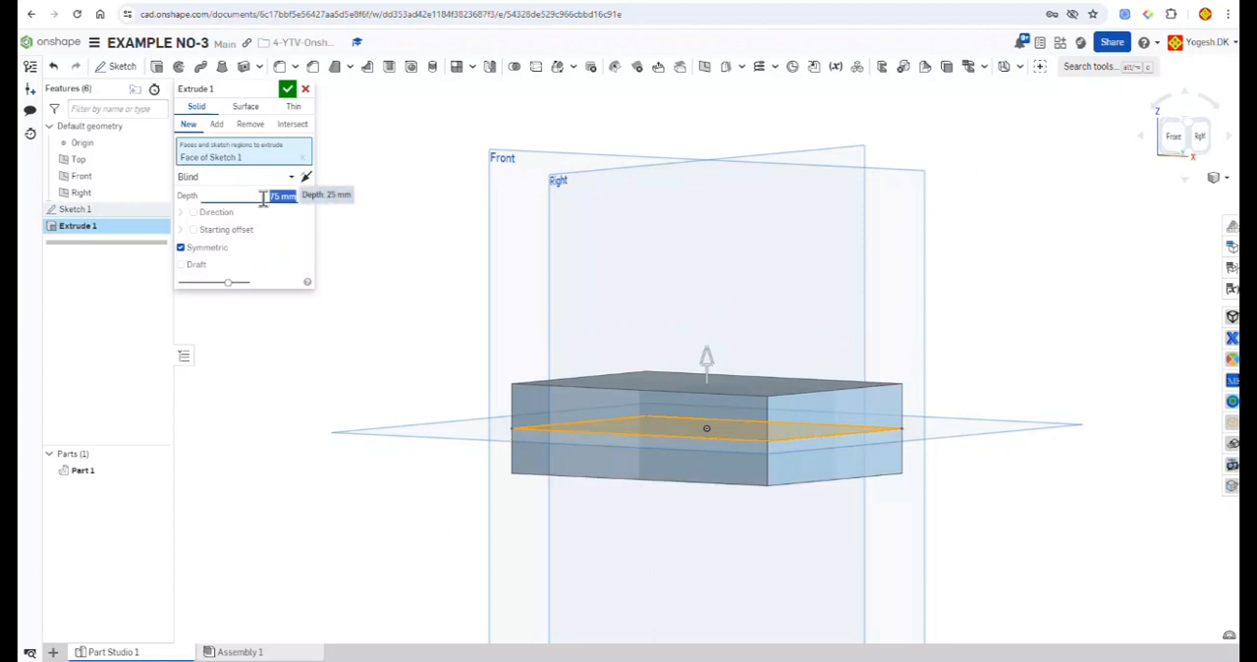
type("75")
left_click(287, 89)
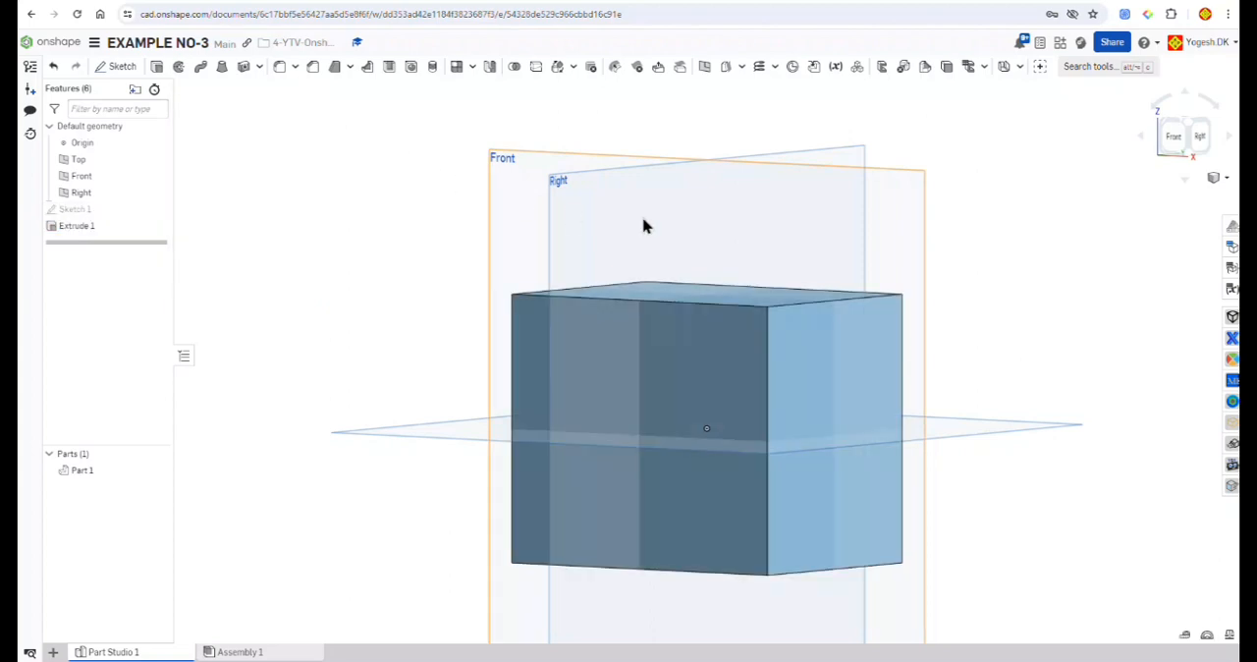
Step: Hide the default planes and start a new sketch on the block's front face
key("p")
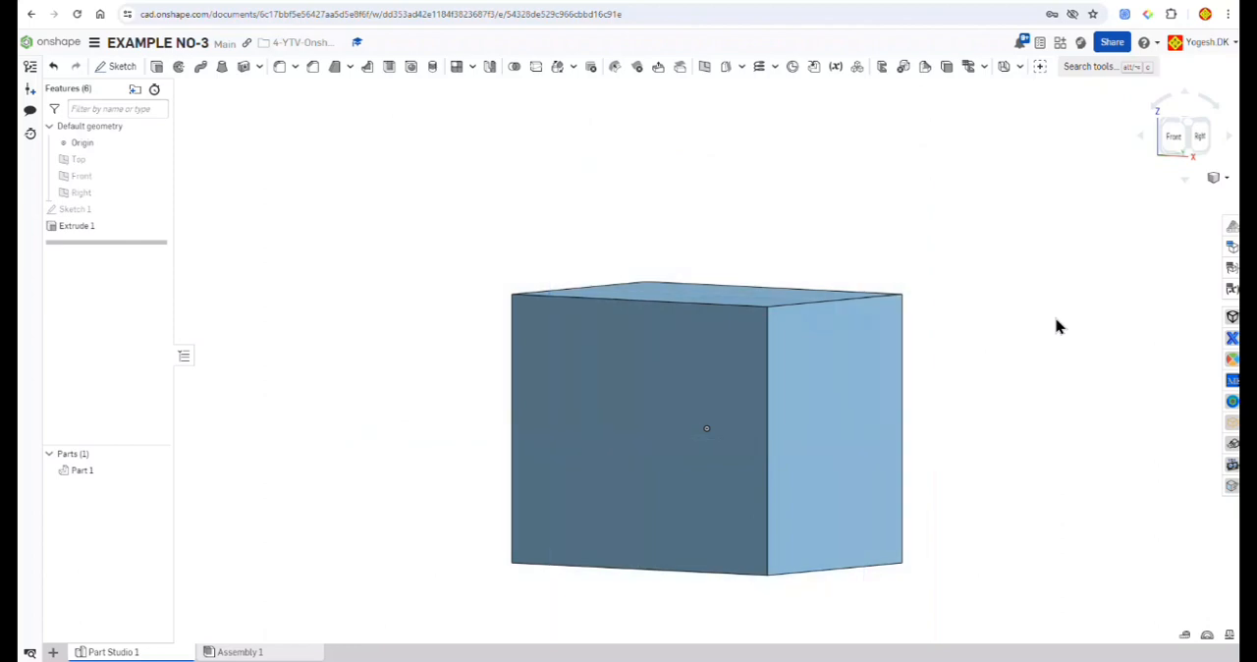
key("shift+7")
left_click(122, 66)
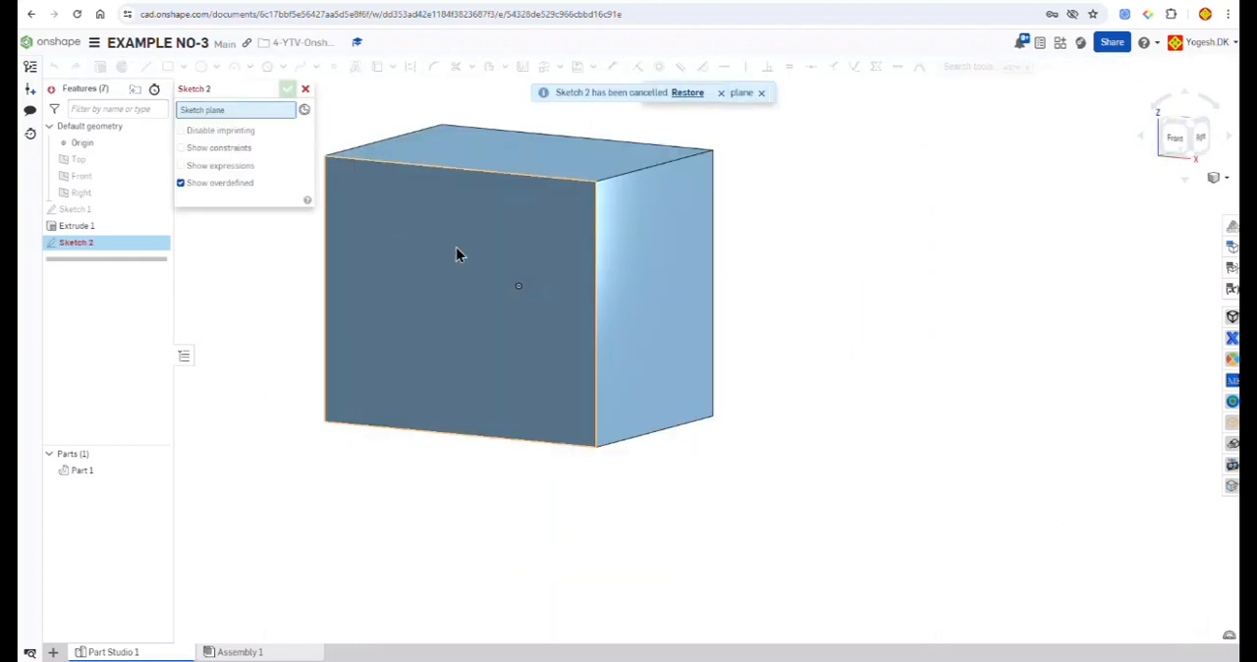
left_click(456, 246)
left_click(1175, 136)
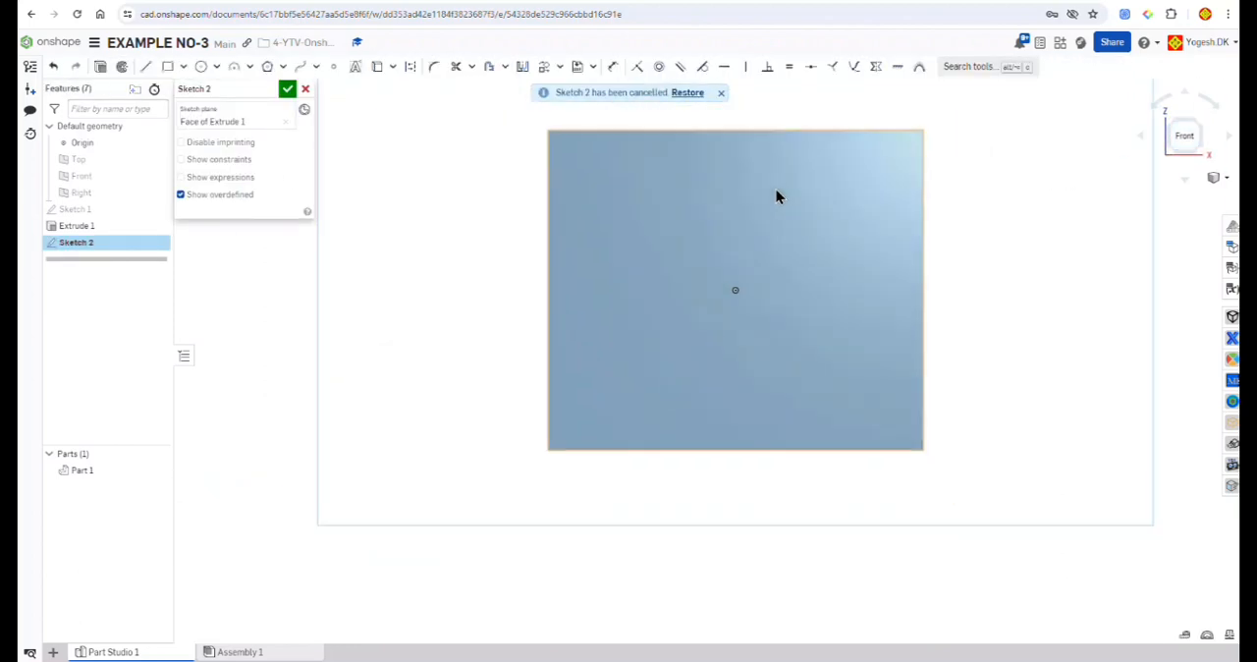
Step: Sketch a corner rectangle about 32 by 41 mm from the lower right corner of the block's front face
left_click(182, 67)
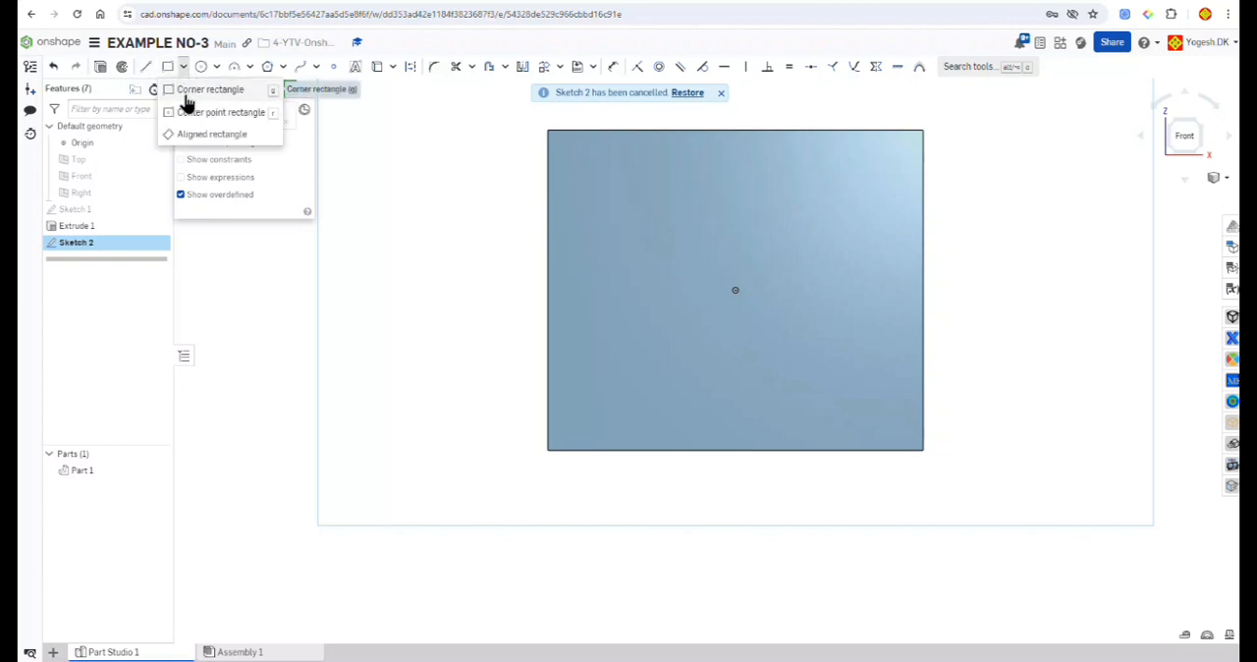
left_click(208, 90)
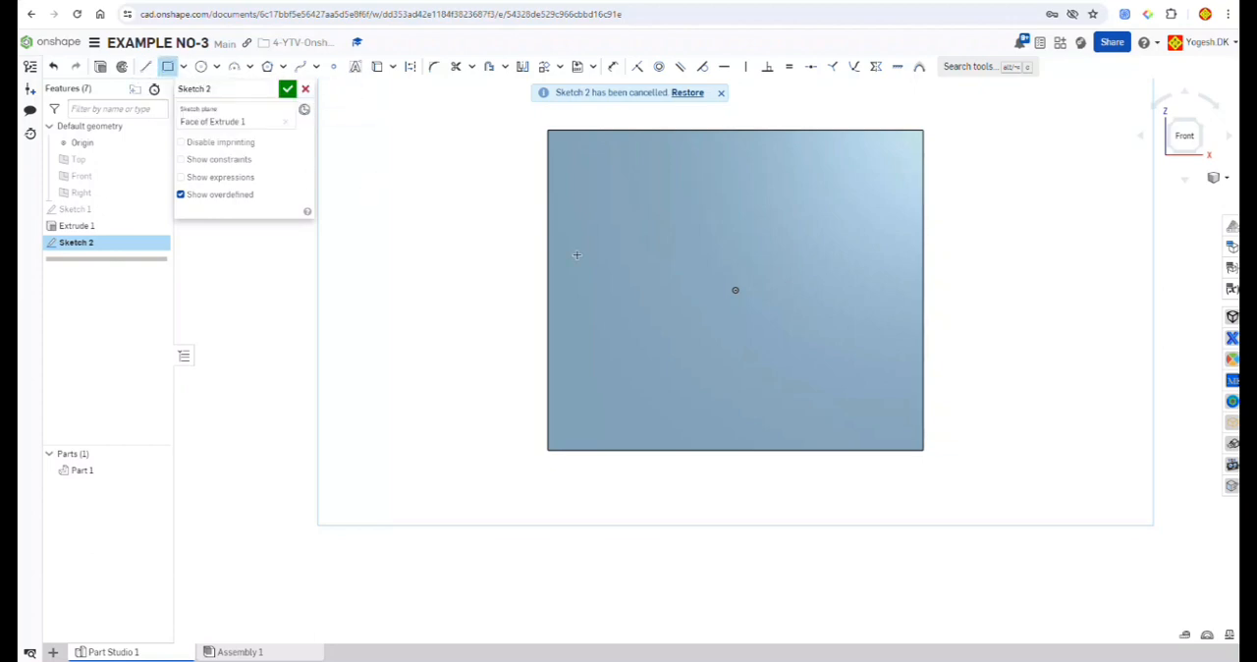
left_click(921, 450)
left_click(788, 276)
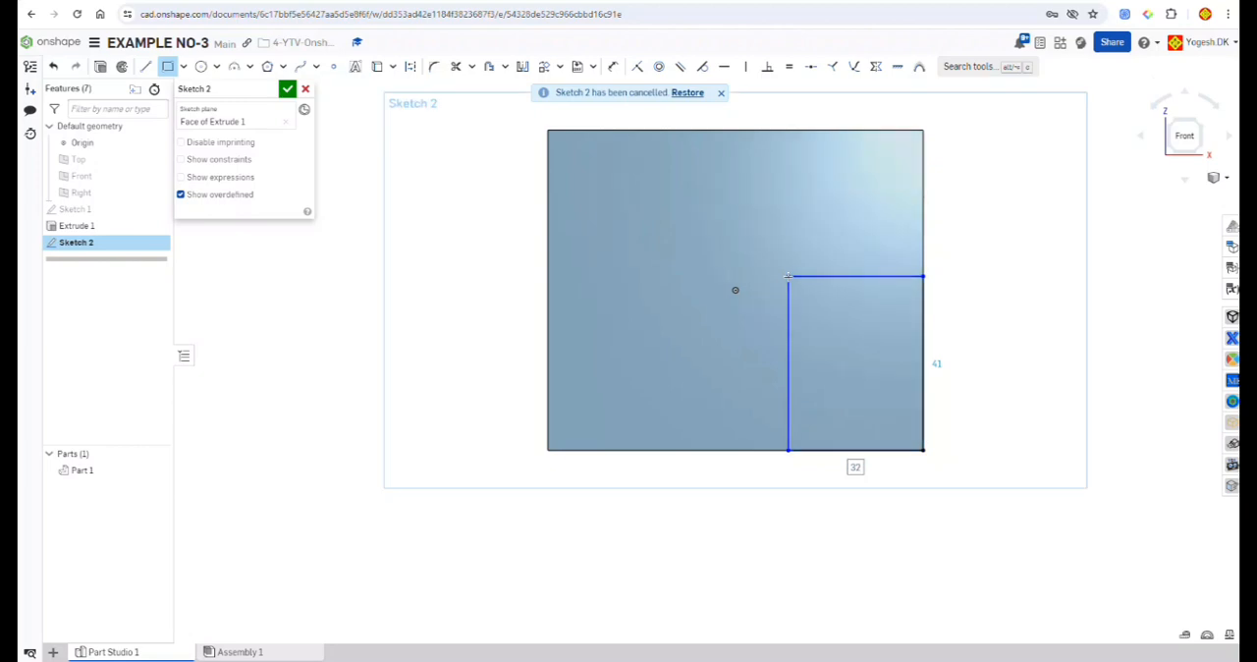
Step: Dimension the lower right rectangle to 25 mm wide and 38 mm high
left_click(613, 67)
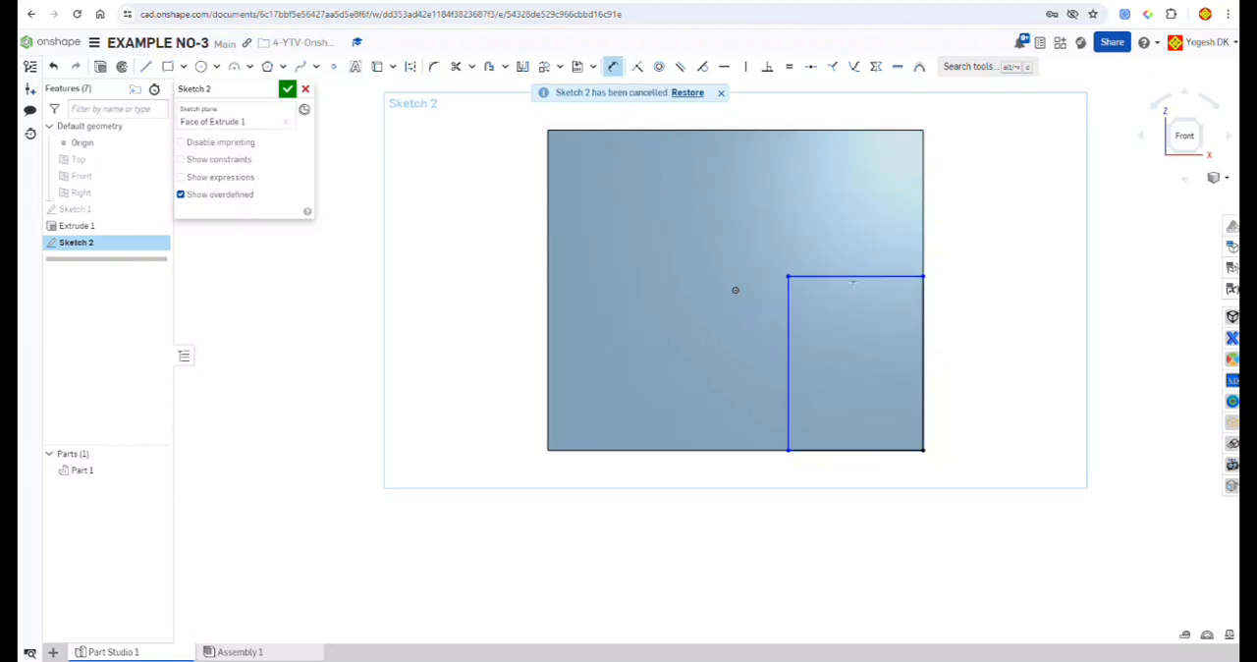
left_click(852, 276)
left_click(845, 230)
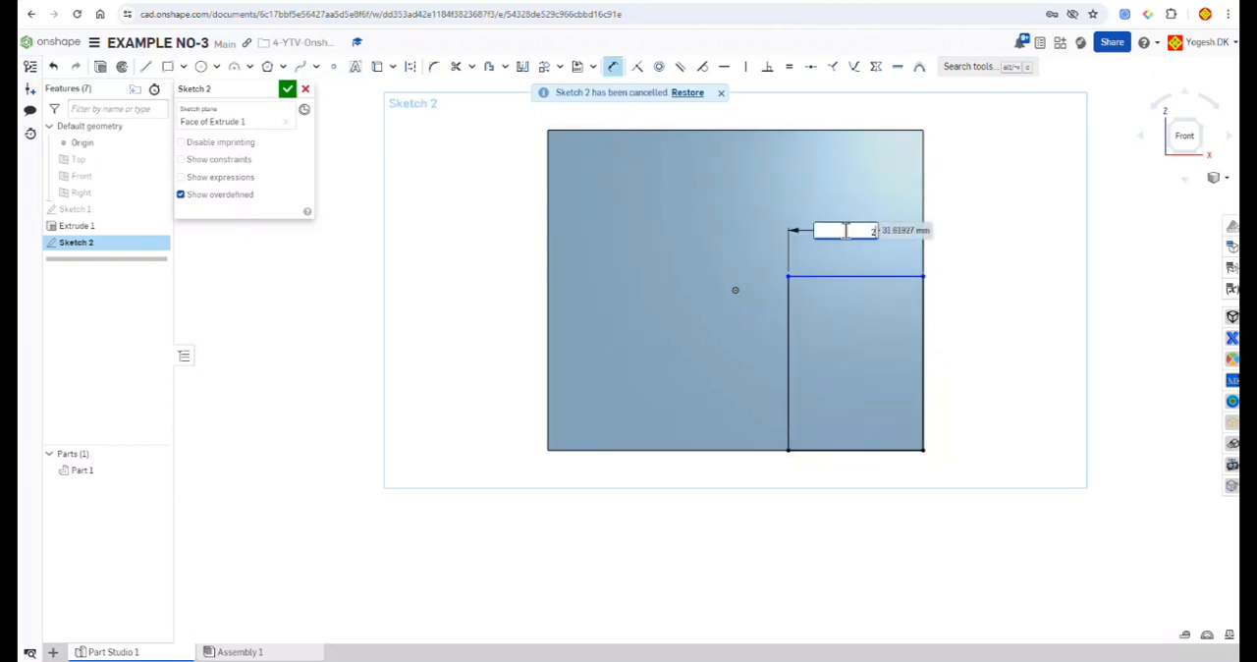
key("Return")
left_click(821, 355)
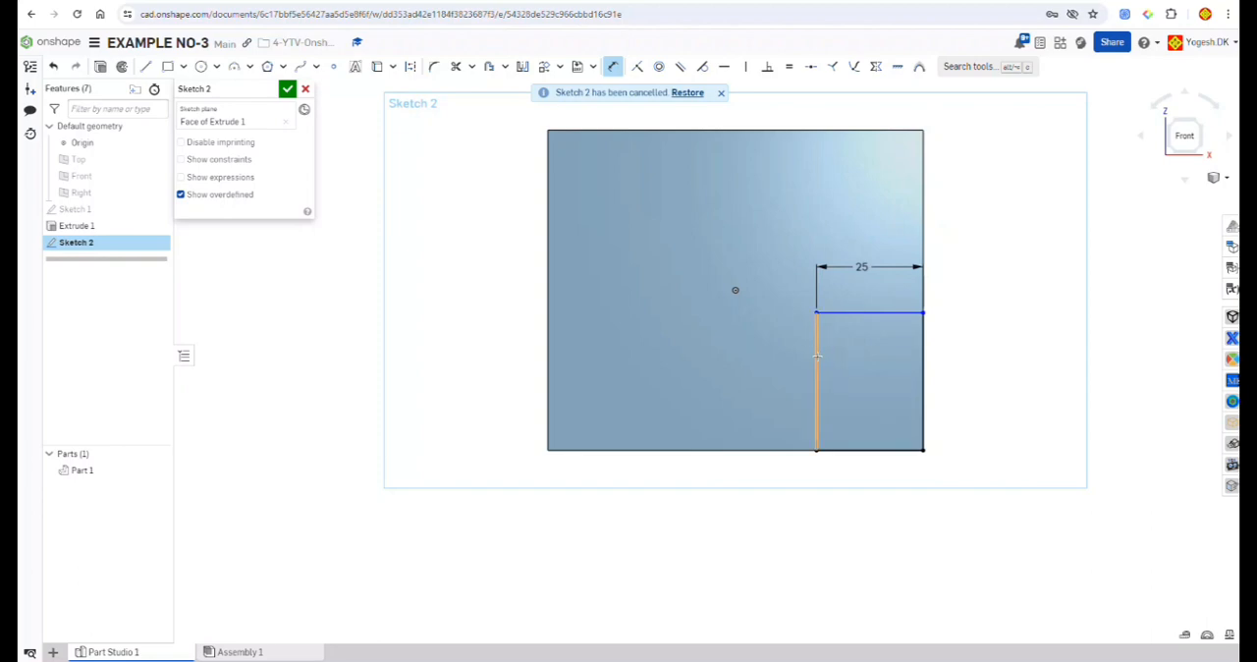
left_click(772, 369)
type("38")
key("Return")
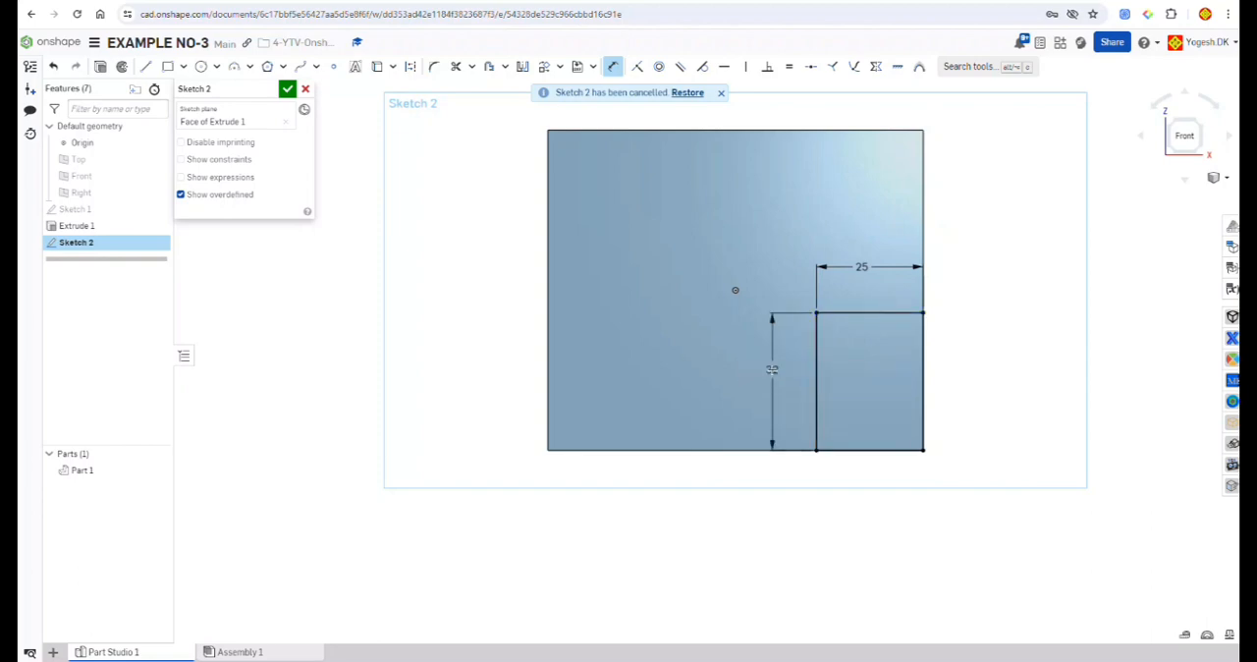
Step: Sketch a rectangle about 11 mm high from the face's left edge and one about 8 mm wide from the top edge to its upper right corner
left_click(183, 67)
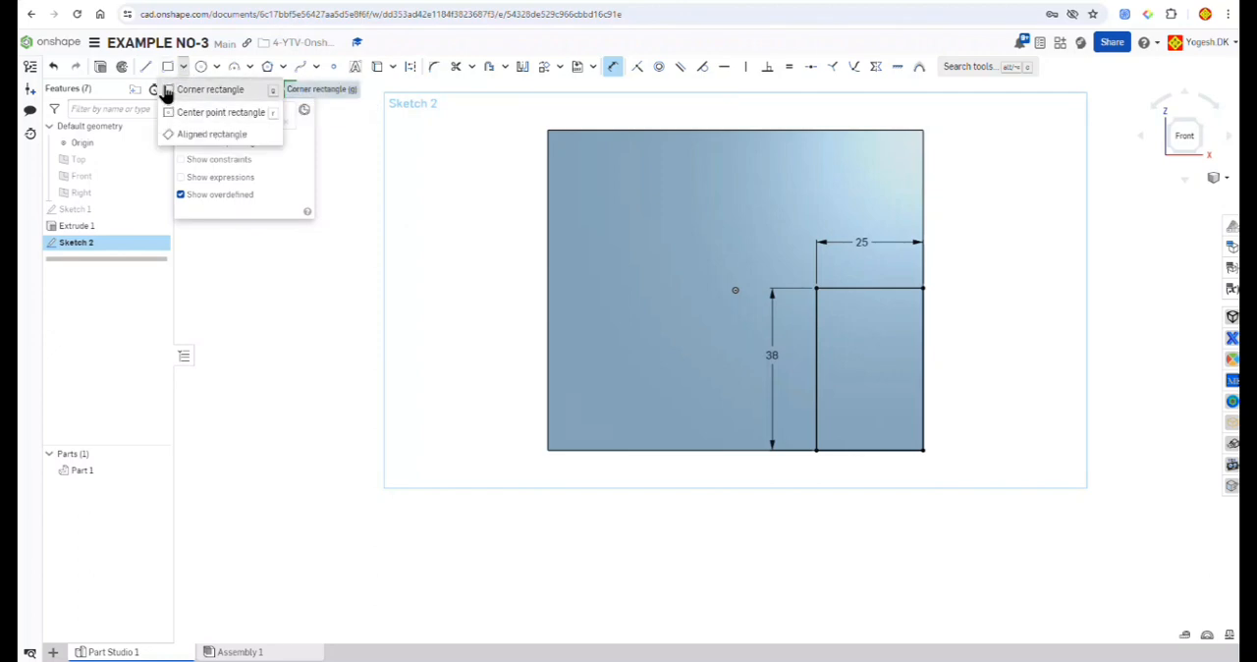
left_click(206, 90)
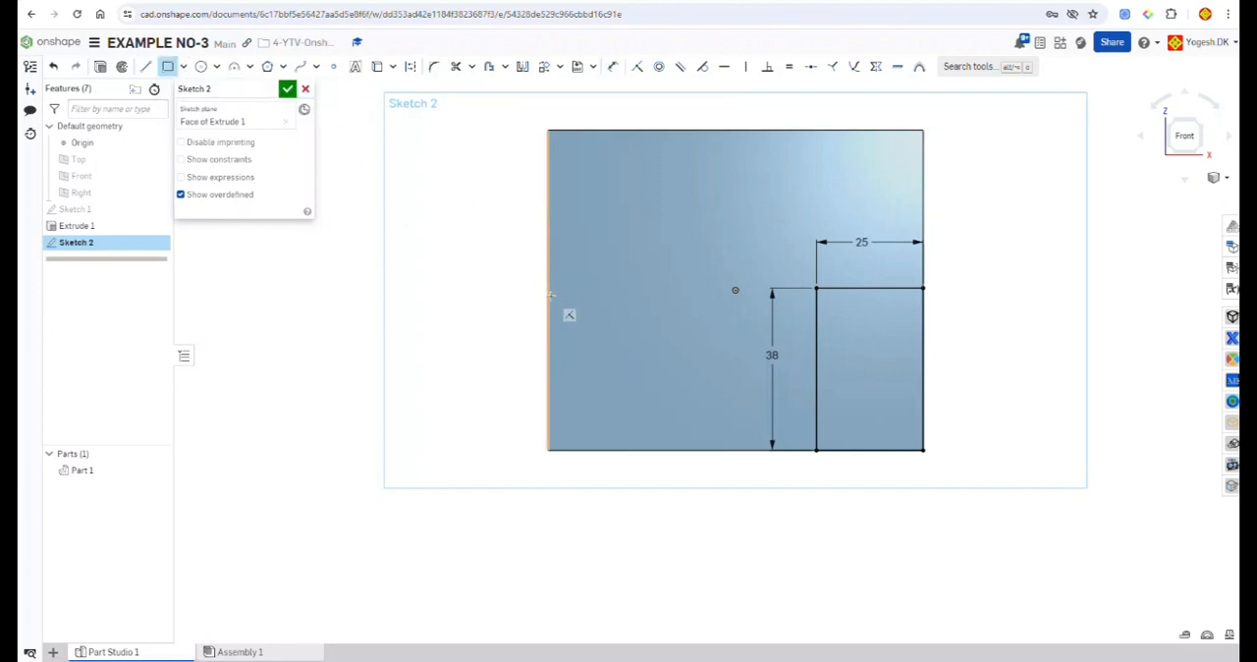
left_click(547, 272)
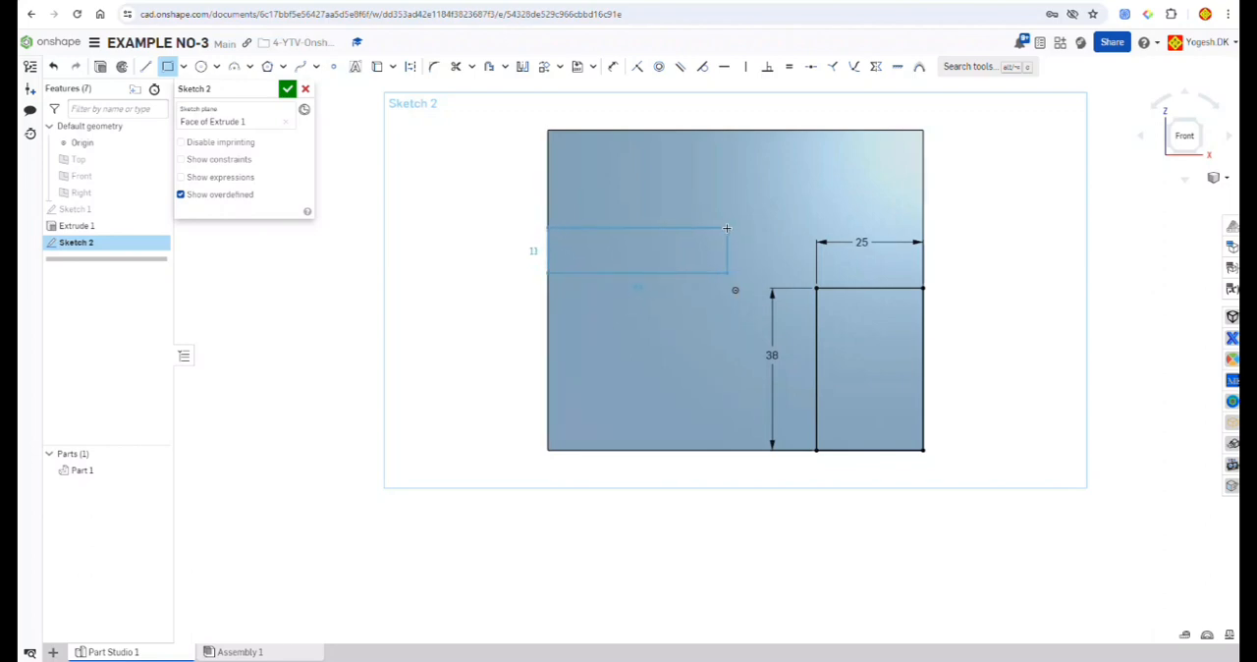
left_click(727, 228)
left_click(692, 129)
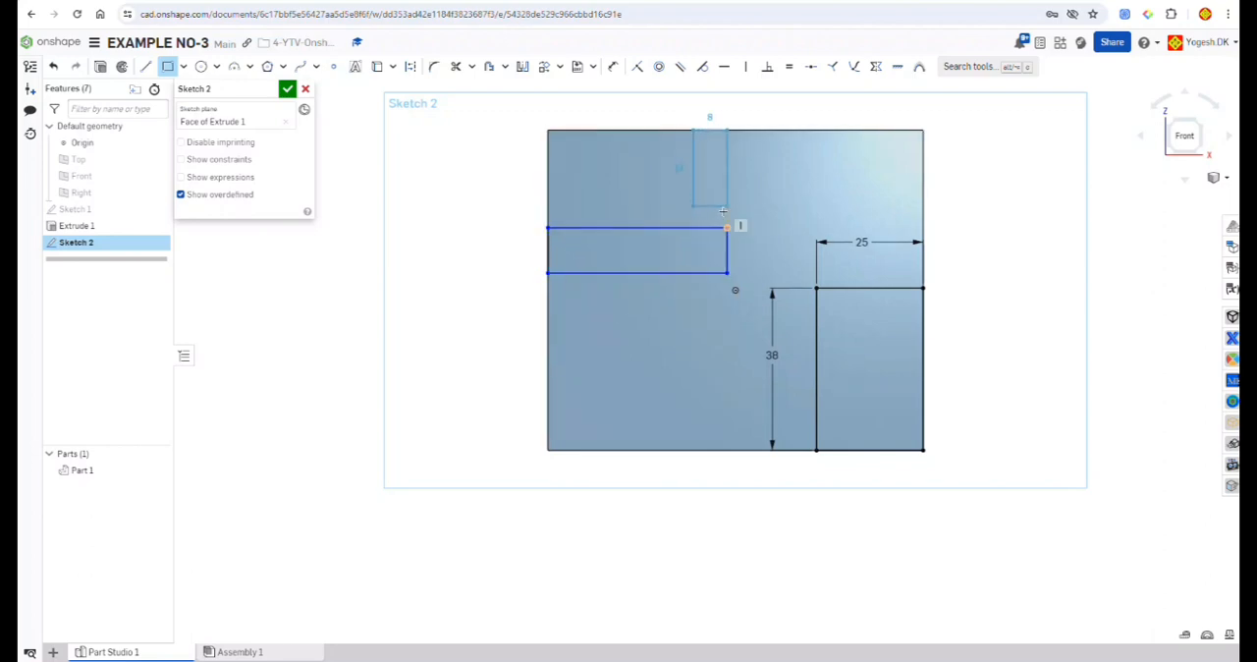
left_click(726, 225)
Step: Dimension the upper rectangle's width to 16 mm and the left-edge rectangle's height to 16 mm
key("m")
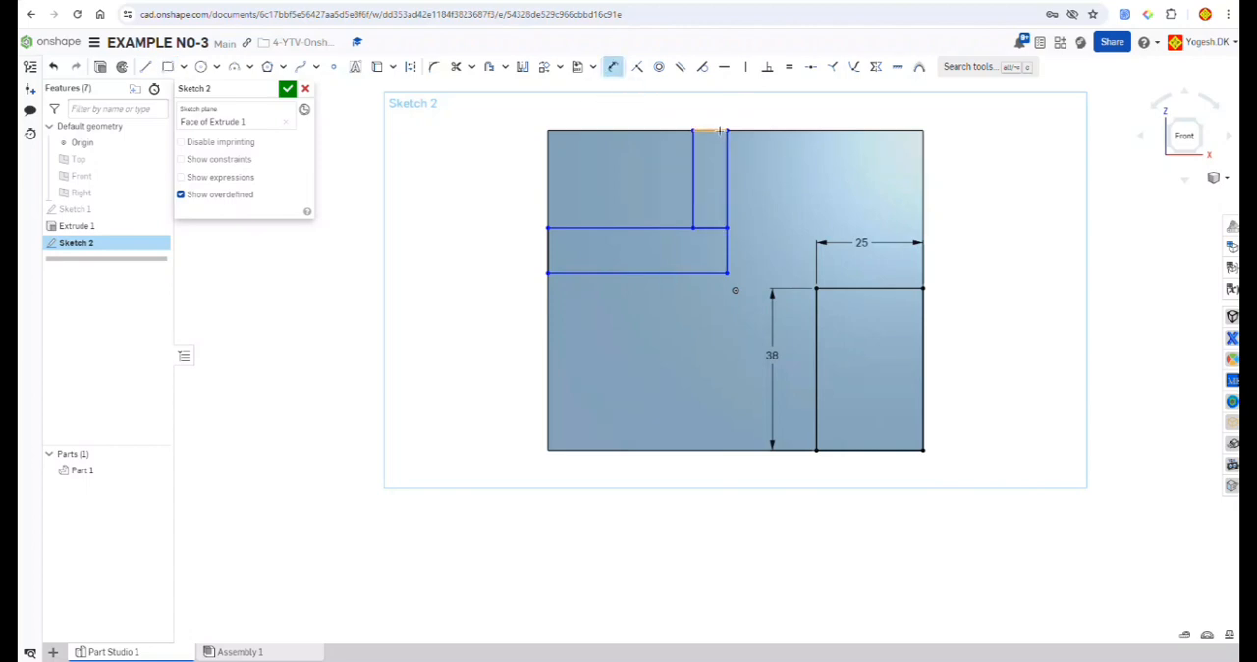
left_click(716, 124)
left_click(716, 108)
type("8")
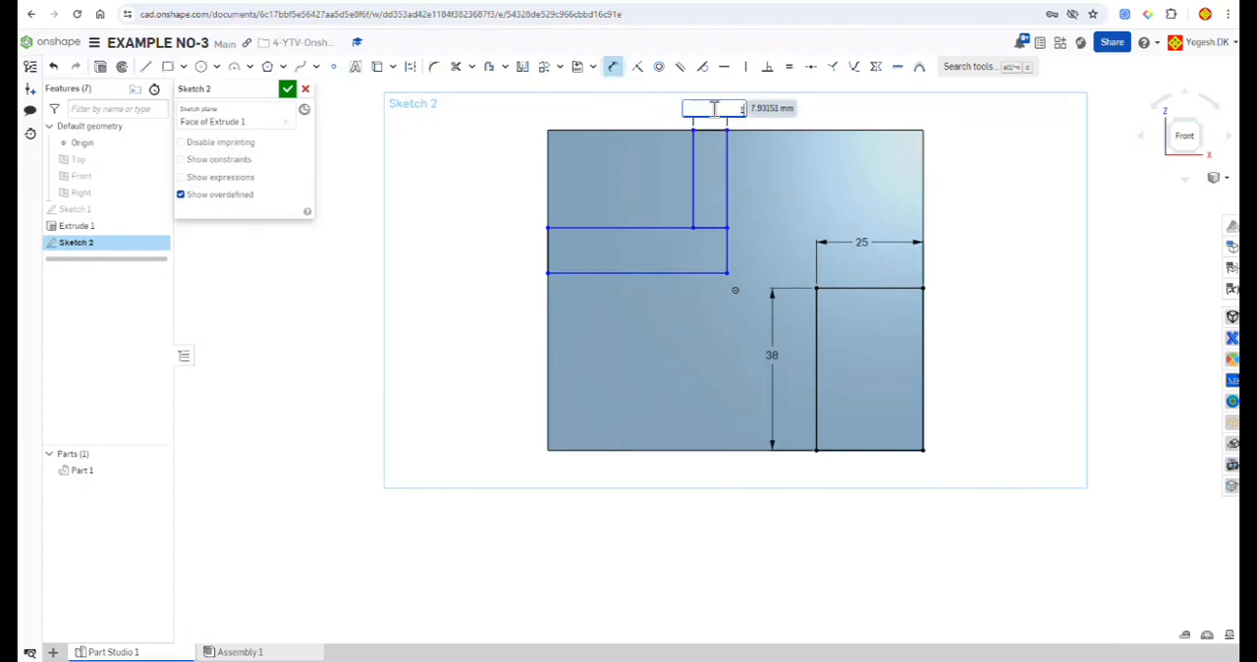
key("Return")
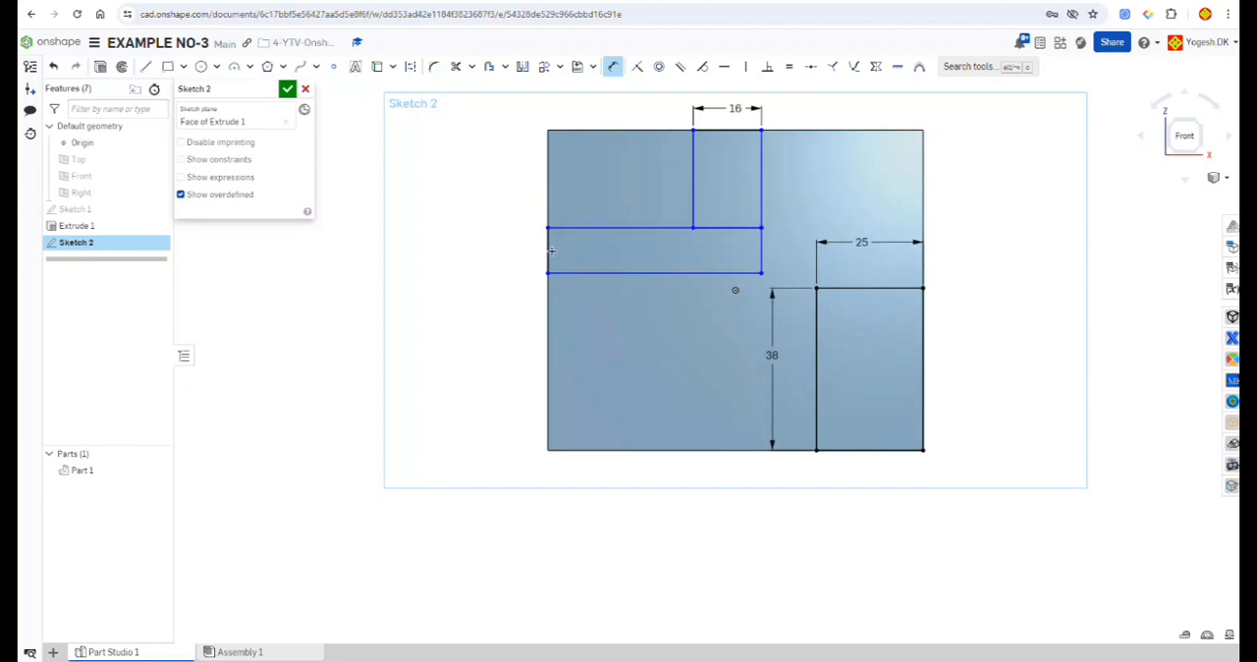
left_click(551, 251)
left_click(515, 251)
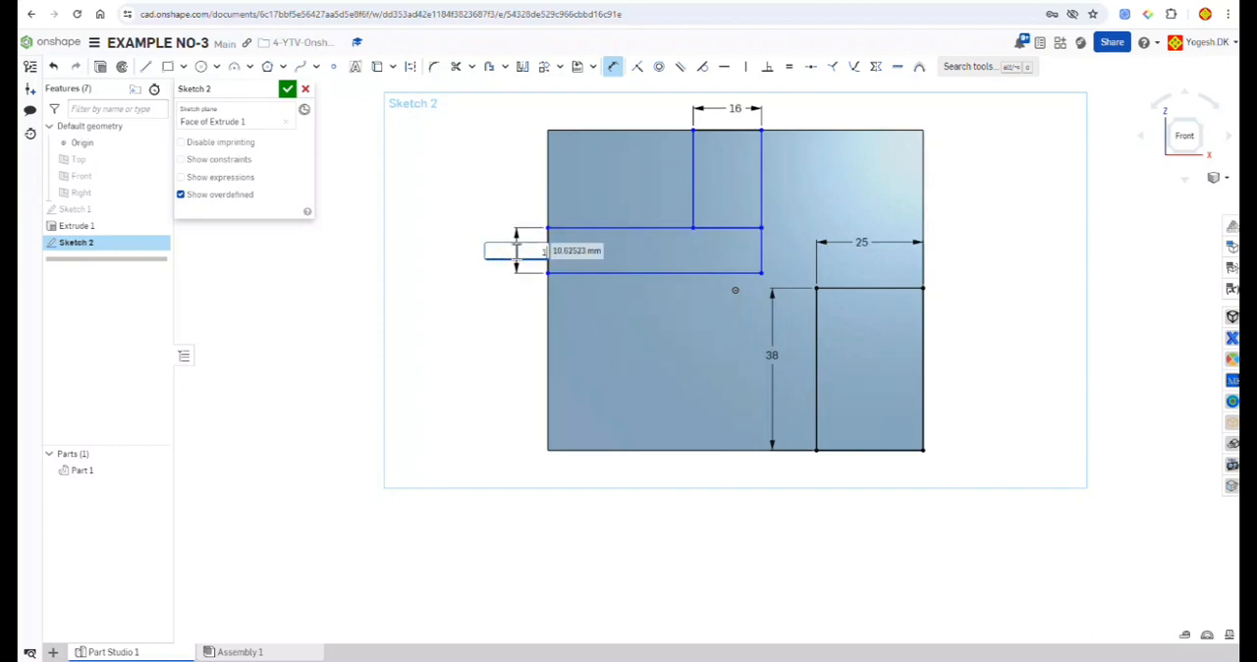
type("16")
key("Return")
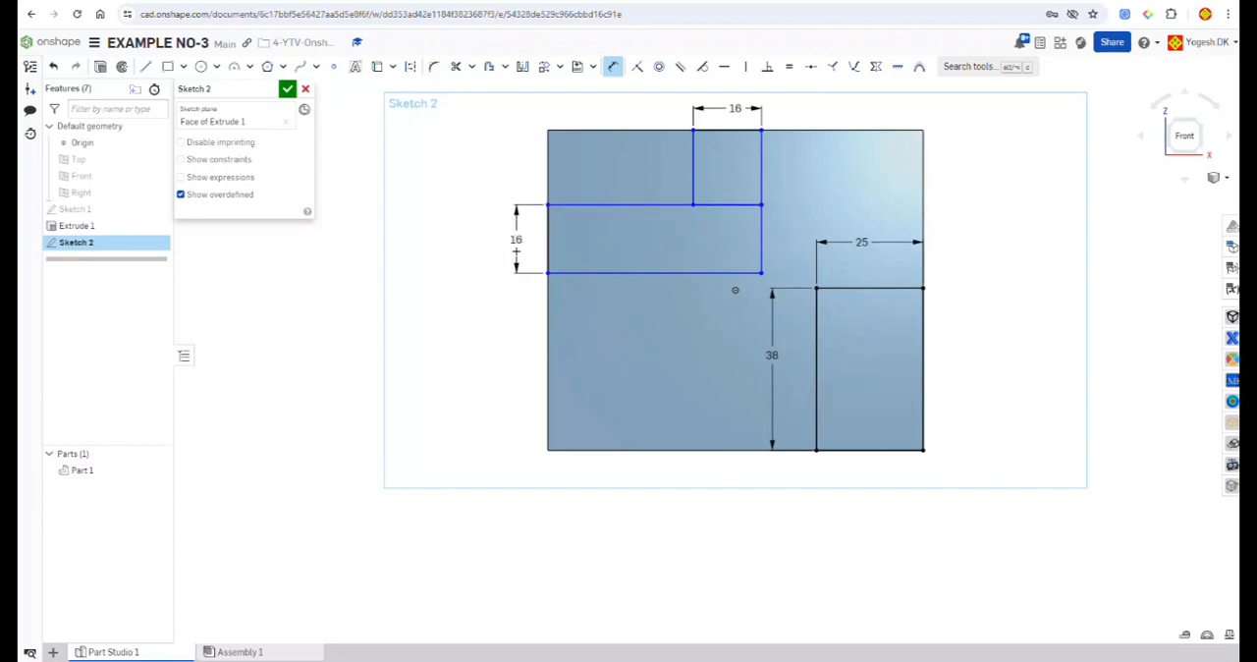
Step: Dimension the left-edge rectangle 20 mm above the face's bottom edge and the upper rectangle 40 mm from the face's left edge
left_click(548, 449)
left_click(549, 274)
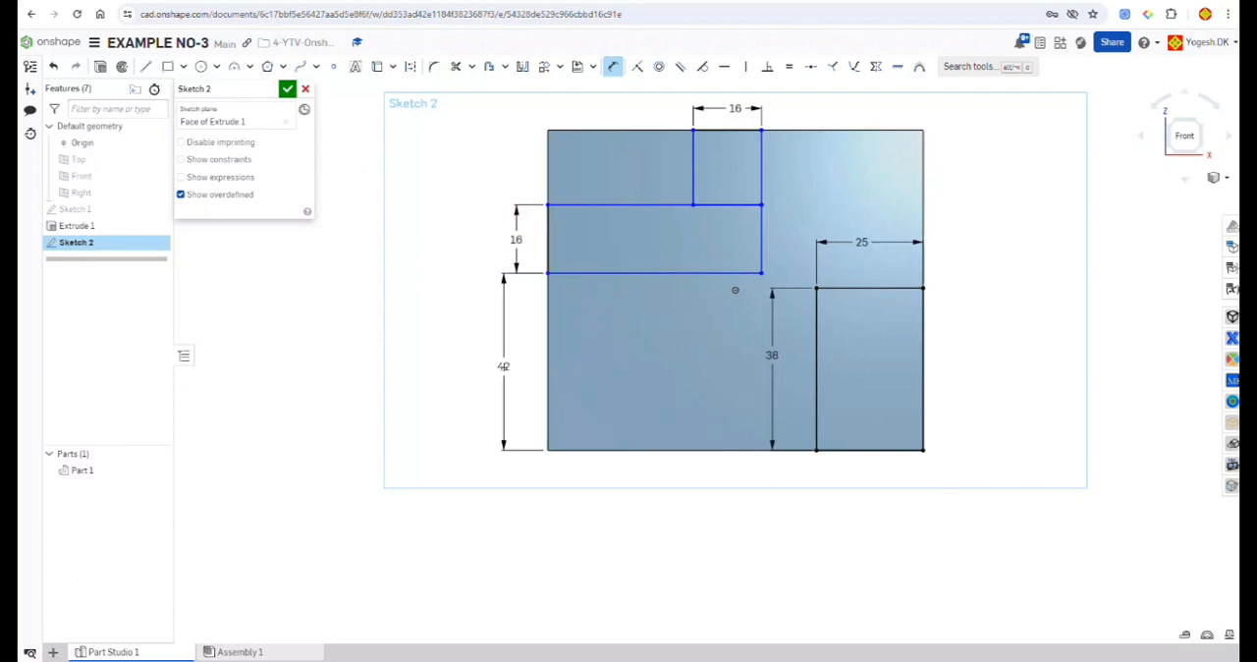
left_click(503, 367)
type("20")
key("Return")
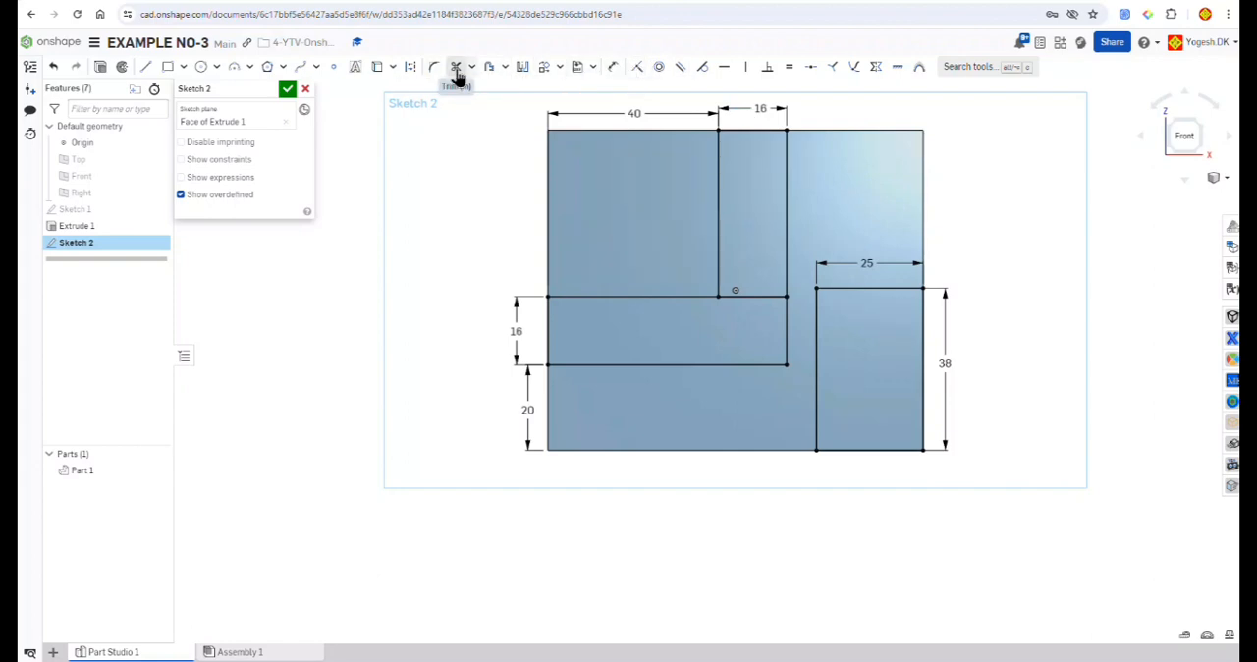
Step: Trim the line separating the two joined rectangles to form one L-shaped profile and finish the sketch
left_click(455, 66)
left_click(753, 294)
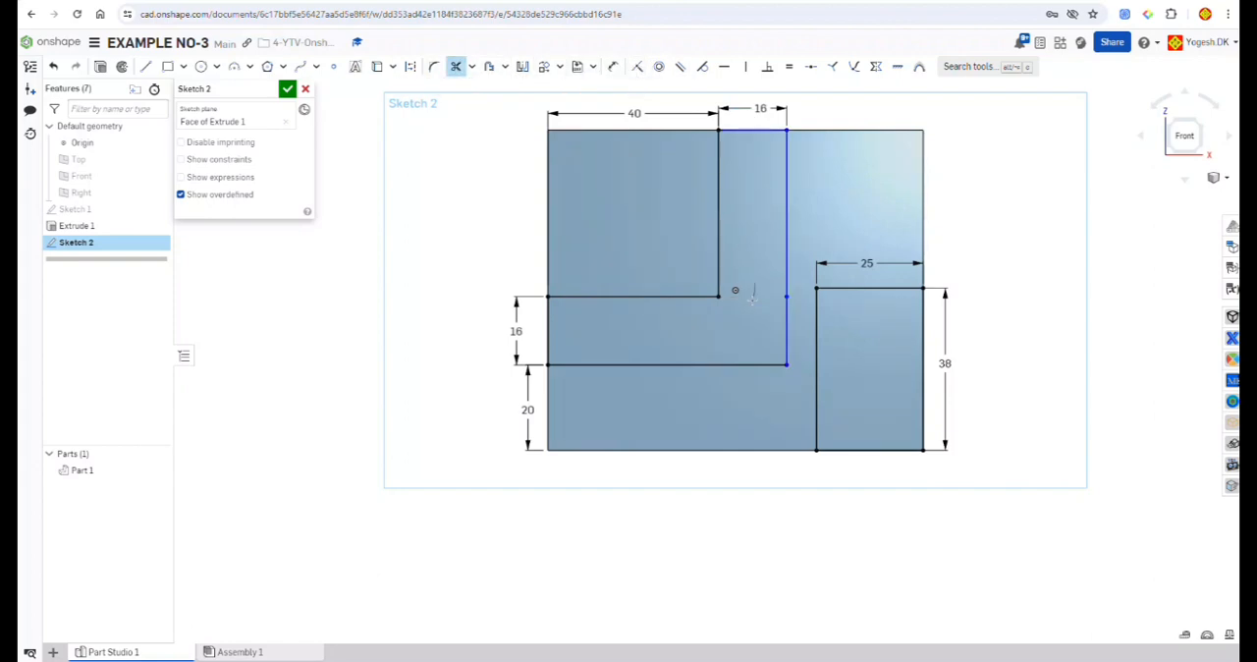
key("Escape")
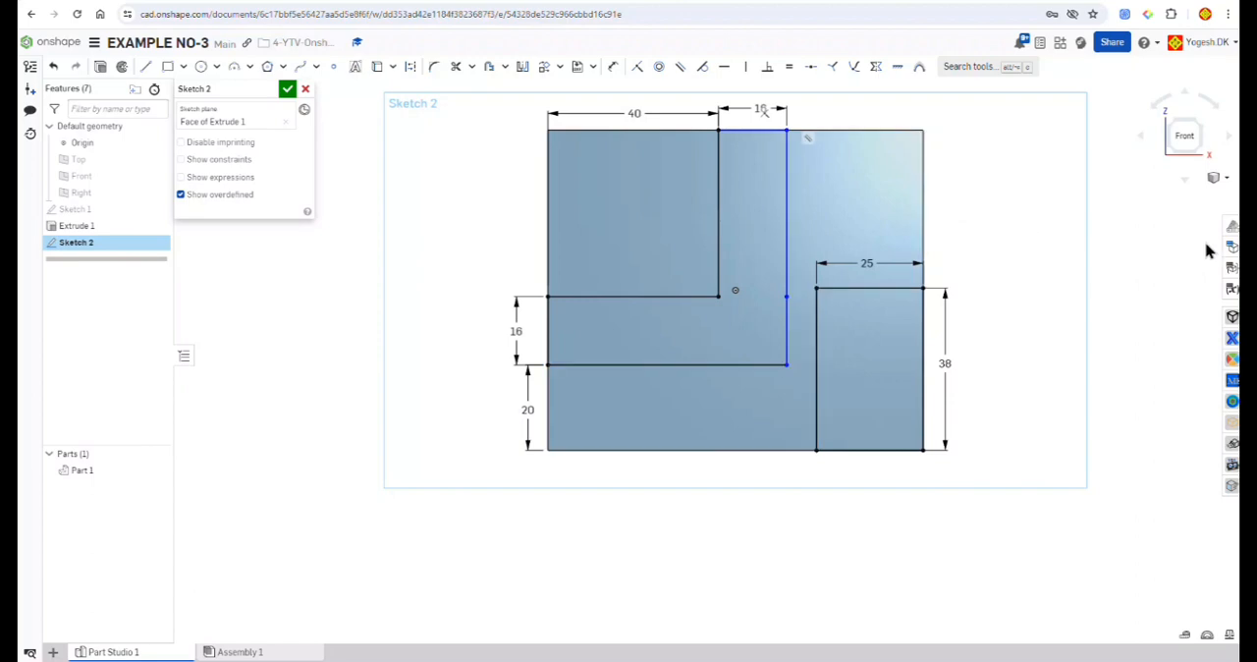
scroll(861, 168, "up", 3)
scroll(745, 175, "down", 5)
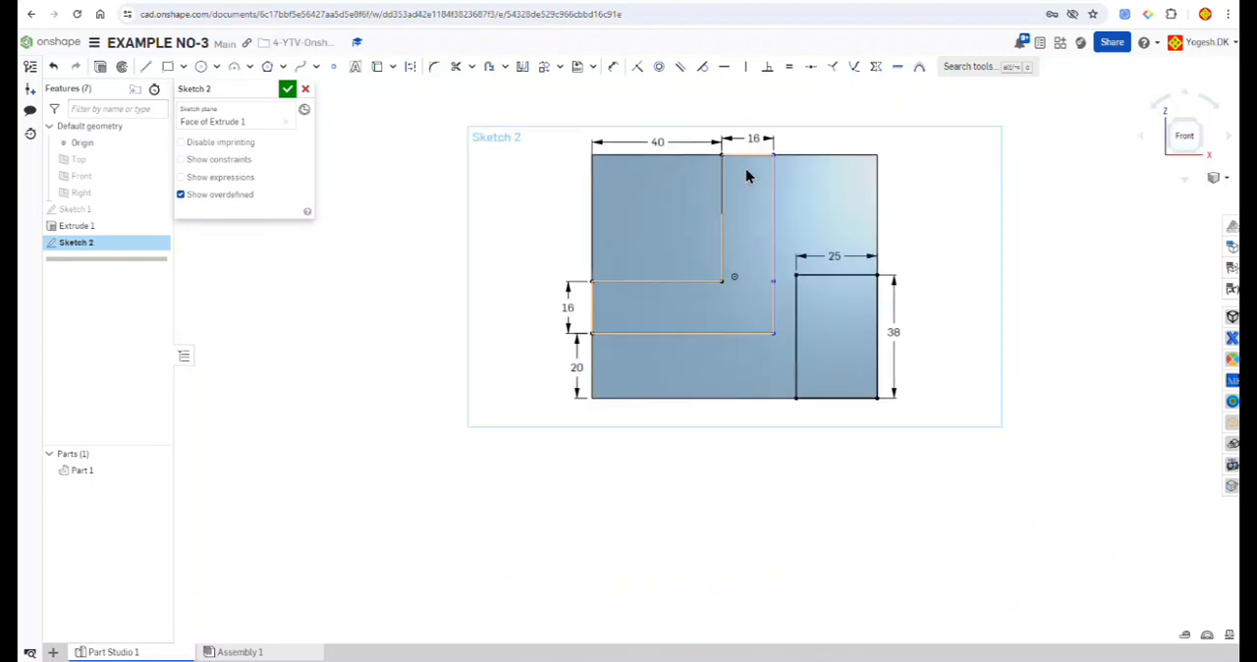
key("f")
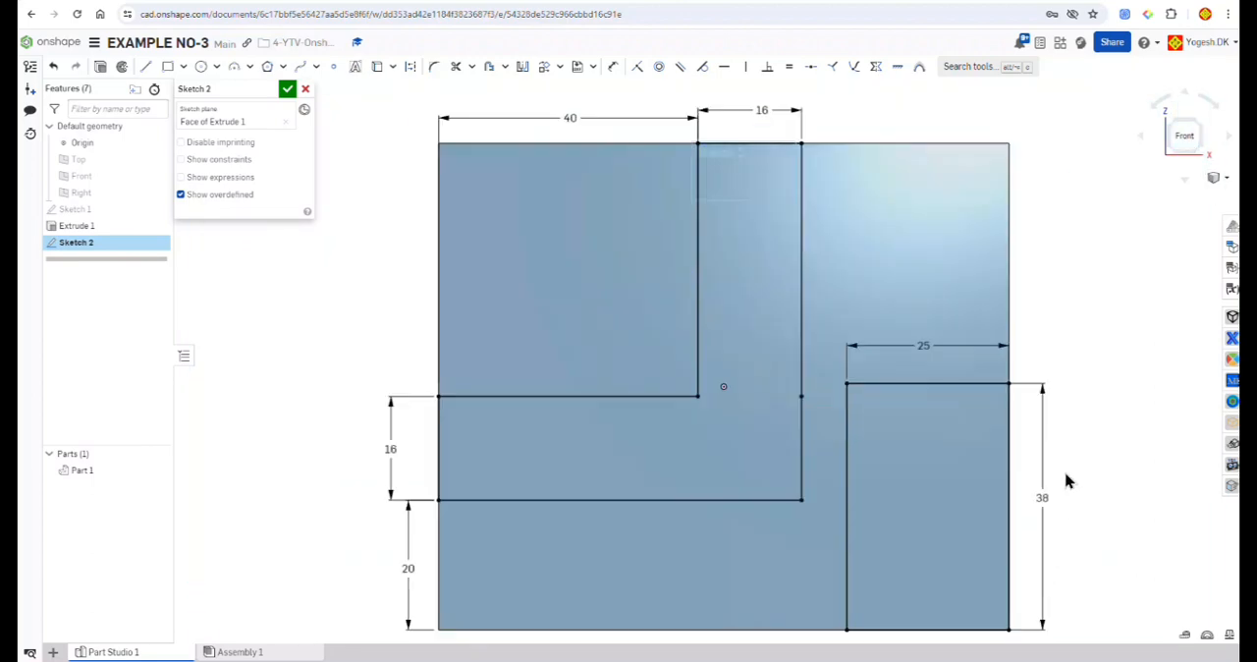
scroll(1038, 365, "down", 5)
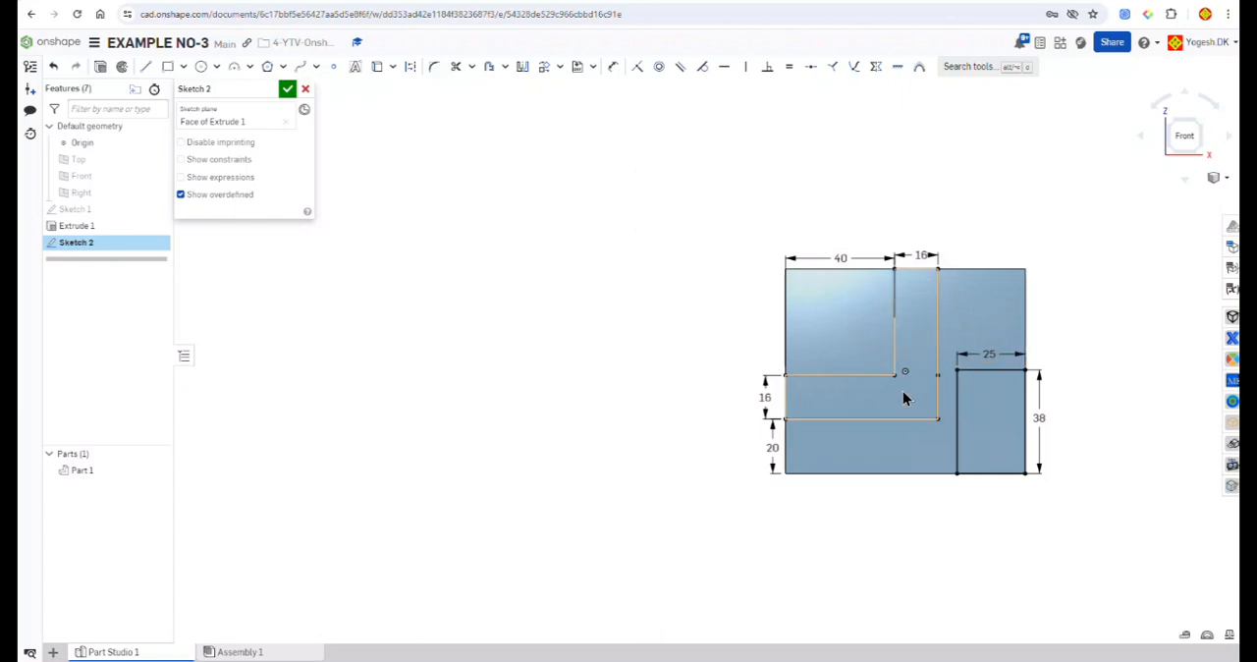
scroll(934, 359, "down", 3)
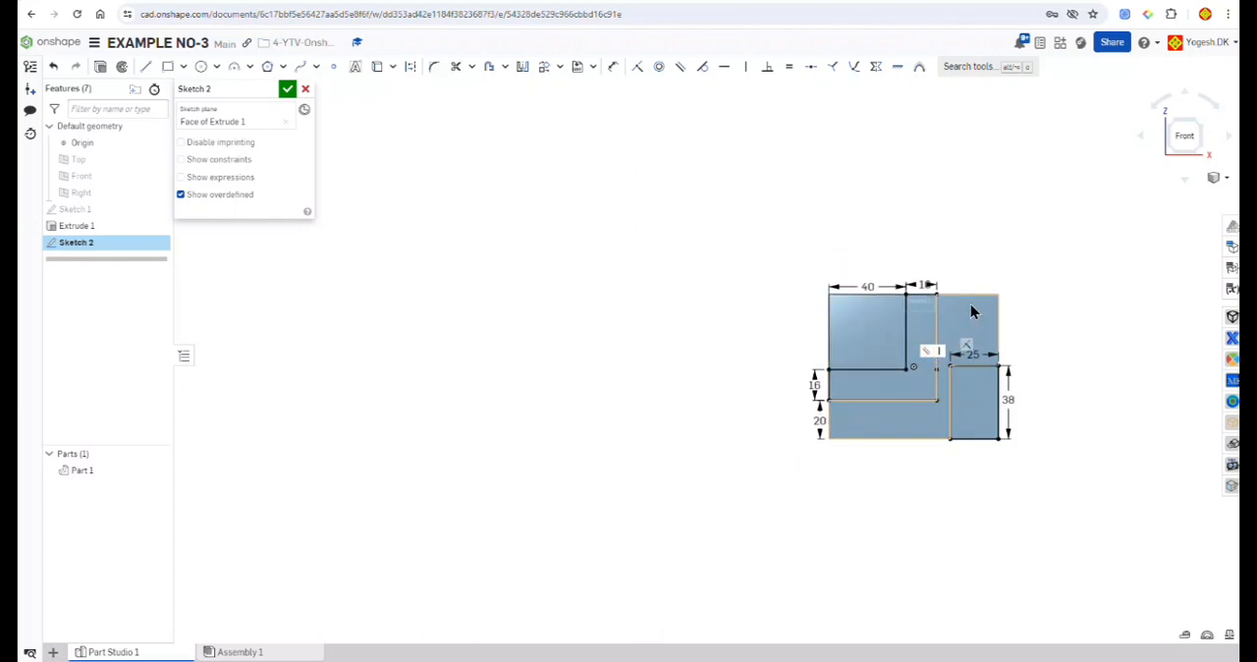
left_click(287, 89)
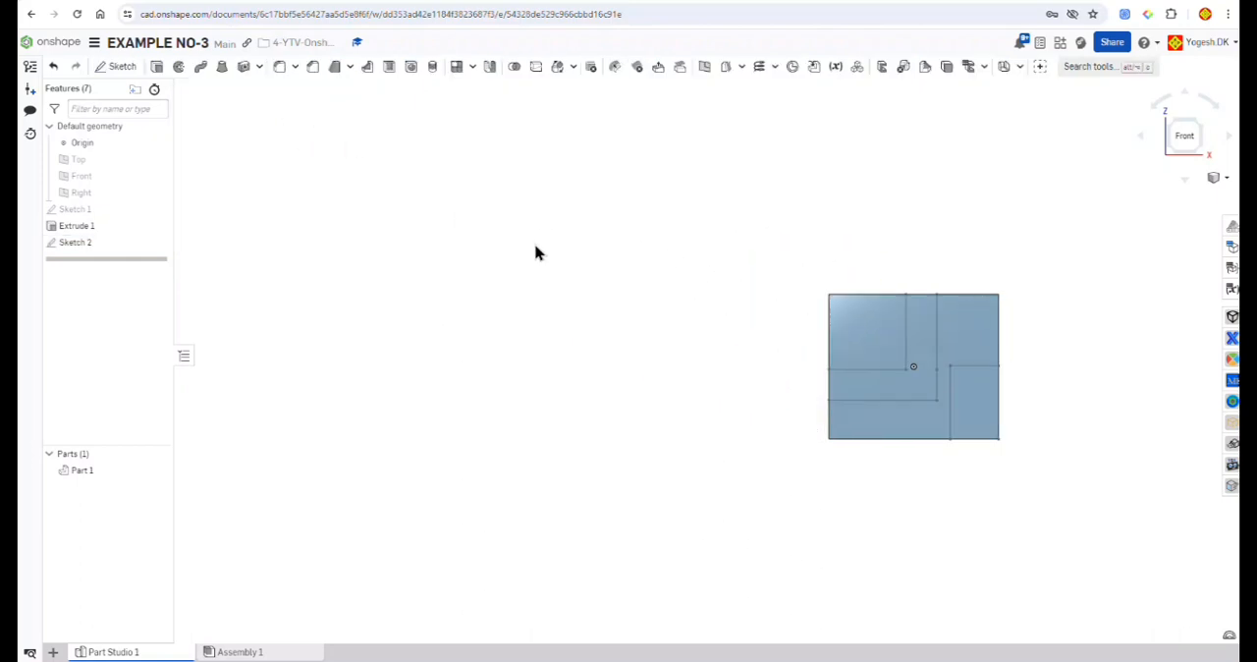
Step: Extrude the lower right rectangle as a 48 mm deep blind cut into the block, with Merge with all enabled
scroll(574, 275, "down", 1)
scroll(574, 275, "down", 1)
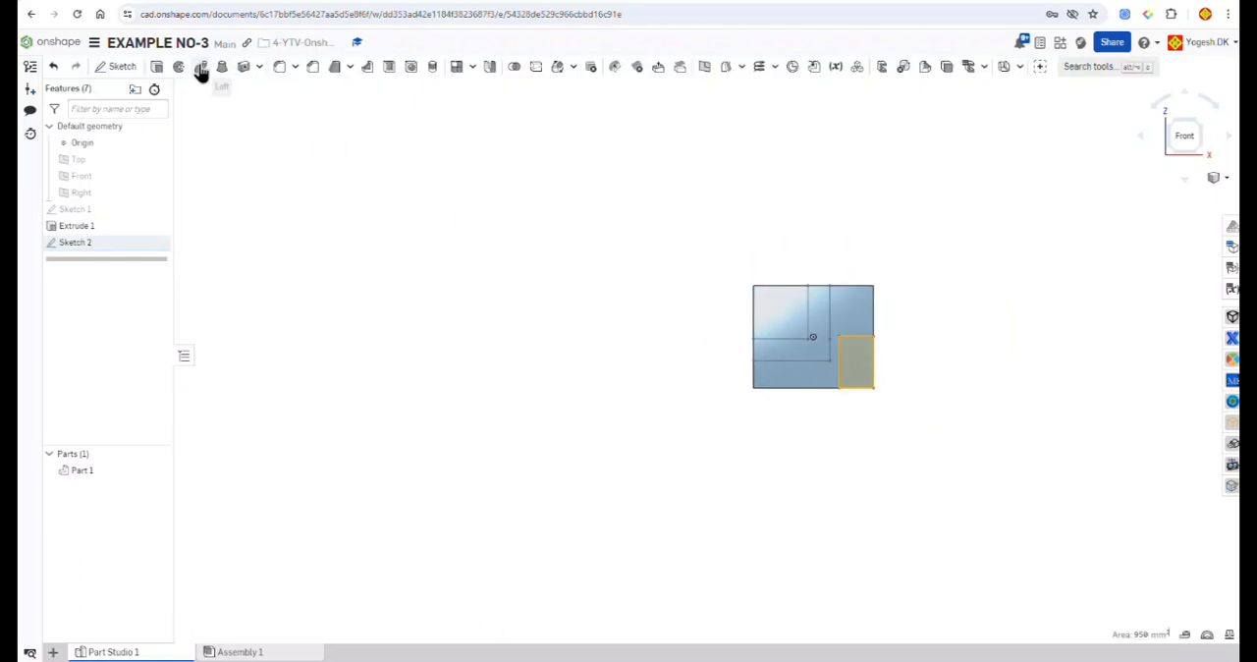
left_click(157, 67)
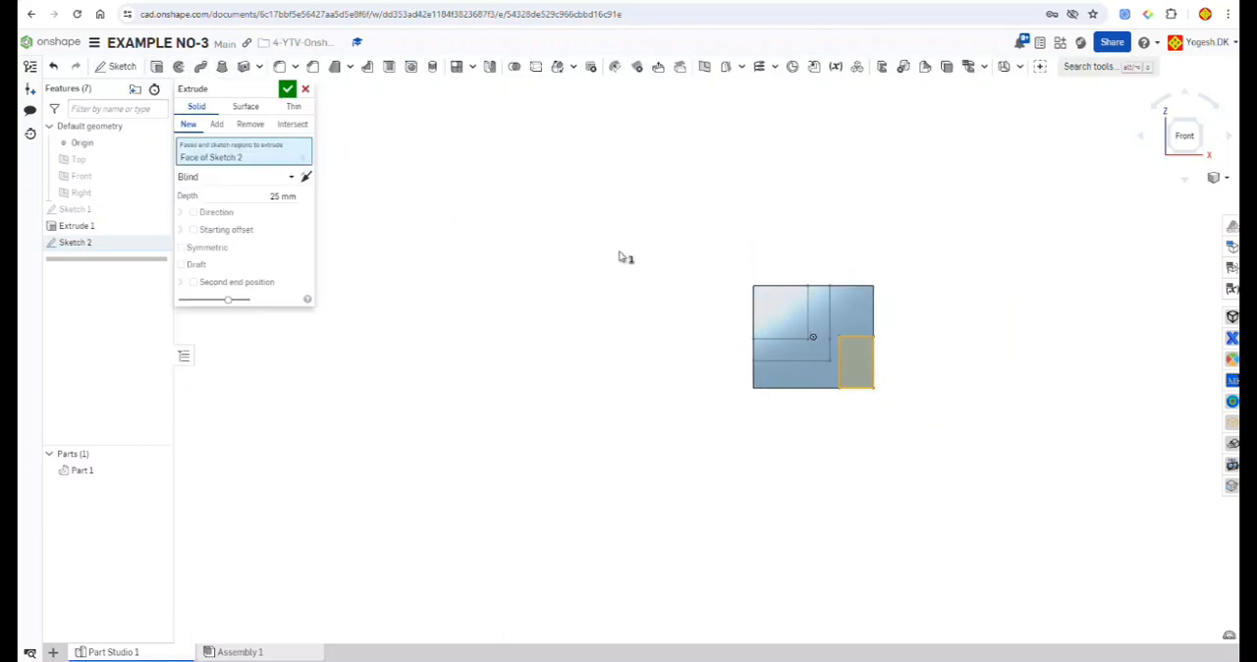
left_click(273, 194)
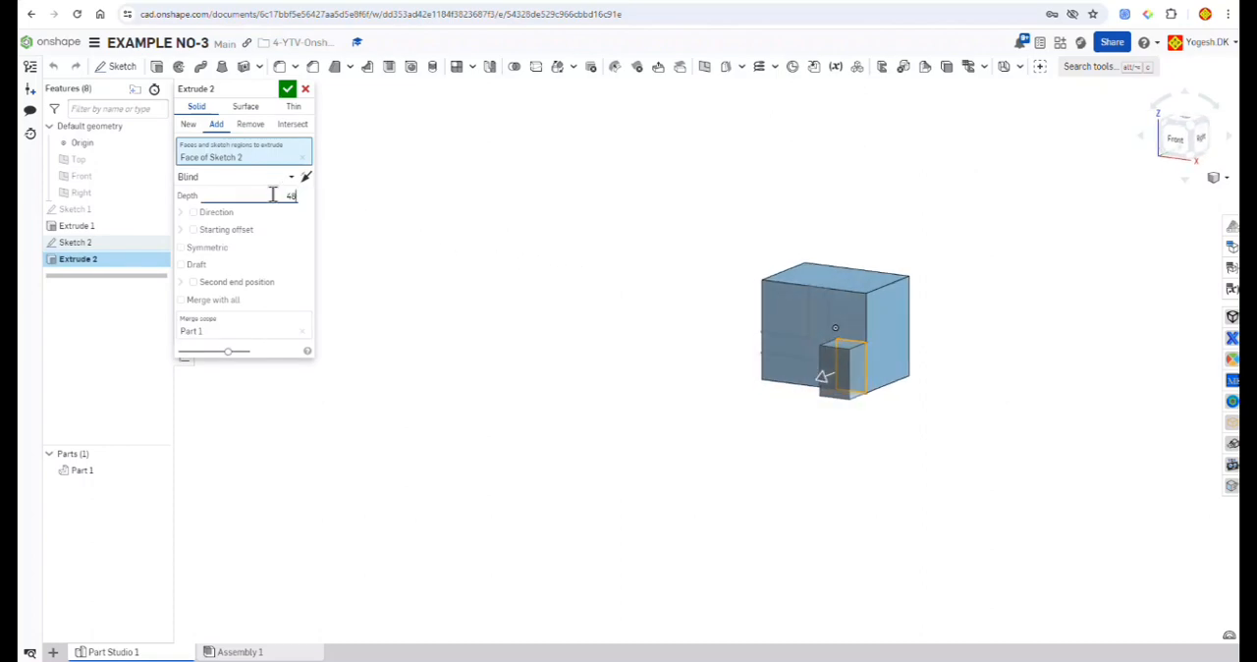
type("48")
left_click(249, 124)
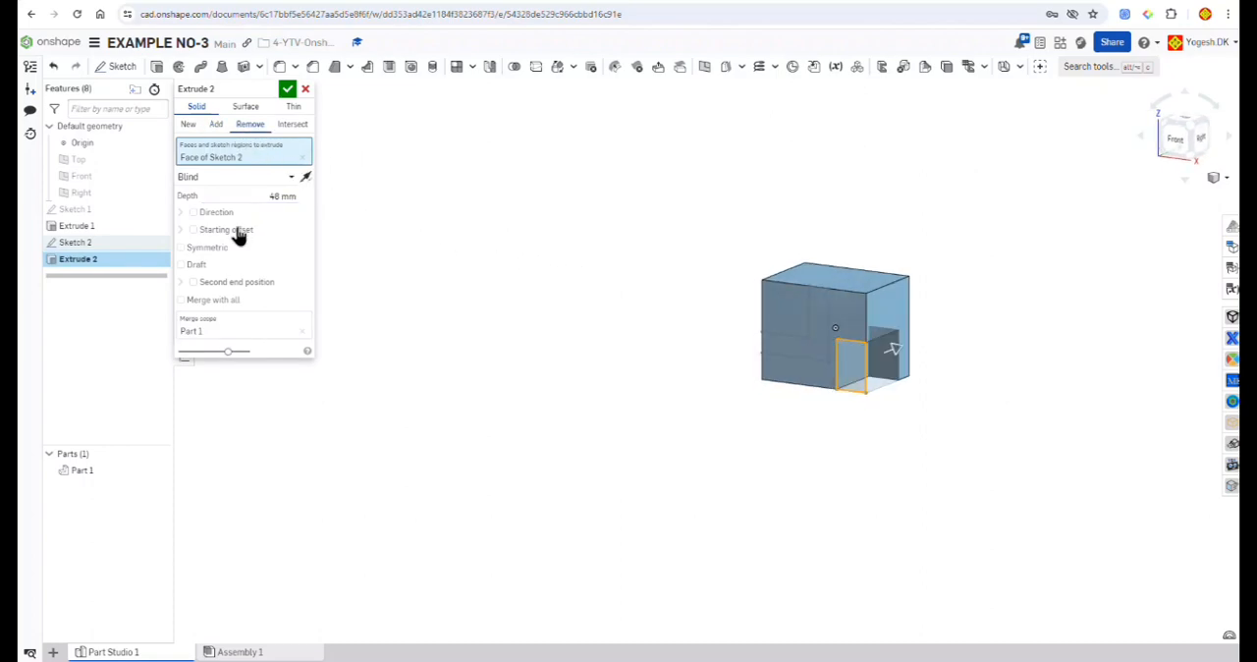
left_click(201, 300)
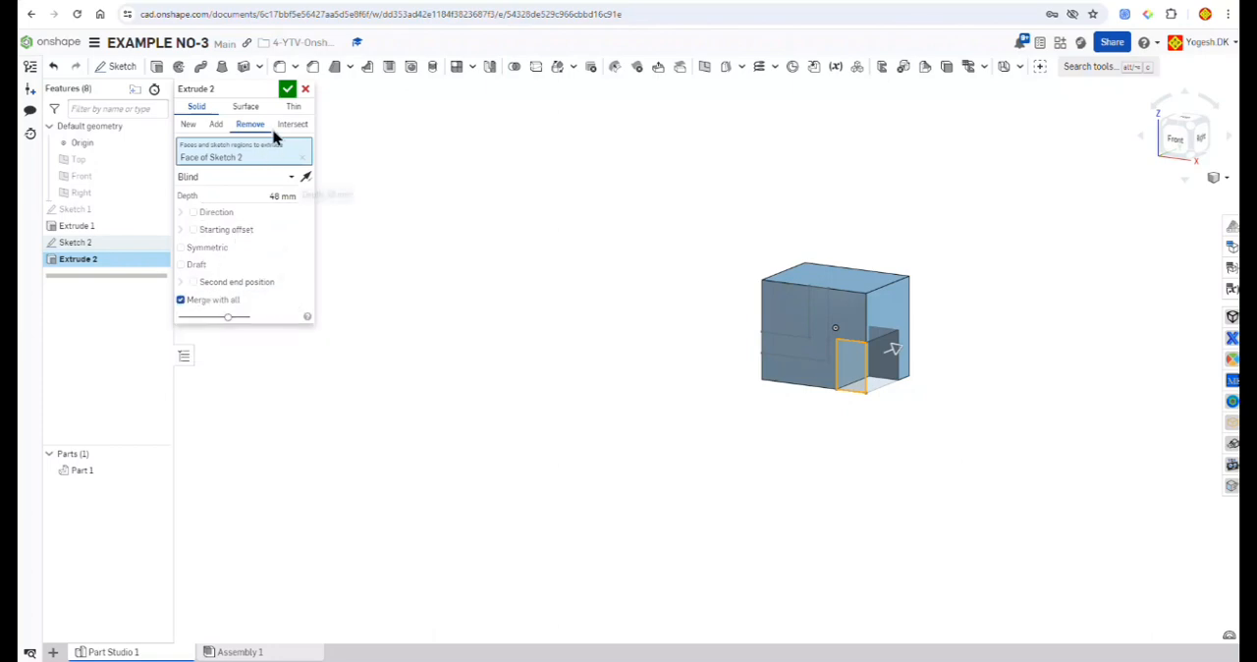
left_click(287, 89)
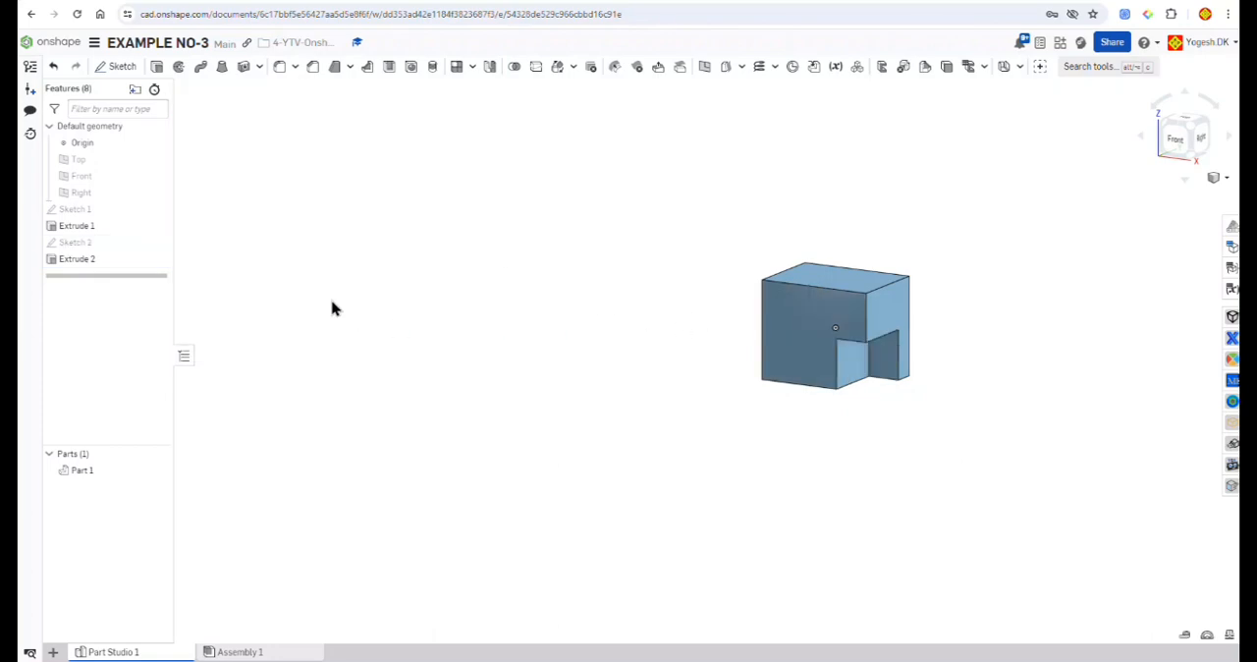
Step: Reopen the front-face sketch and extrude its L-shaped profile as a 35 mm deep blind cut, with Merge with all enabled
right_click(96, 246)
left_click(108, 272)
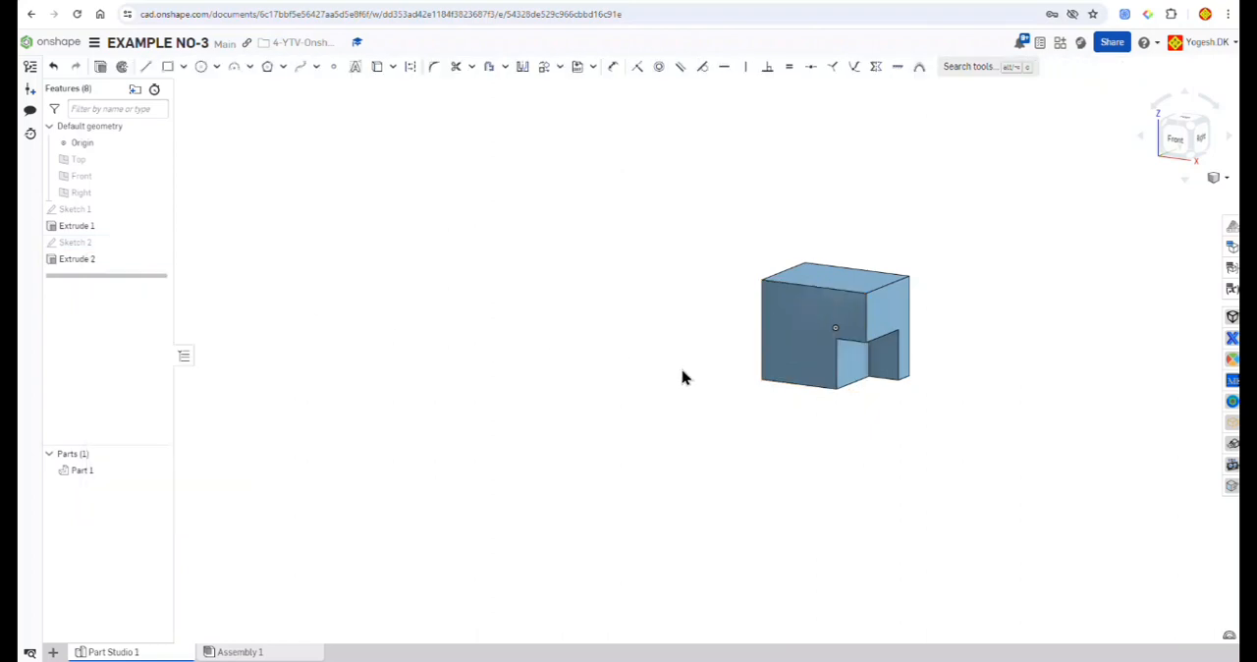
left_click(807, 355)
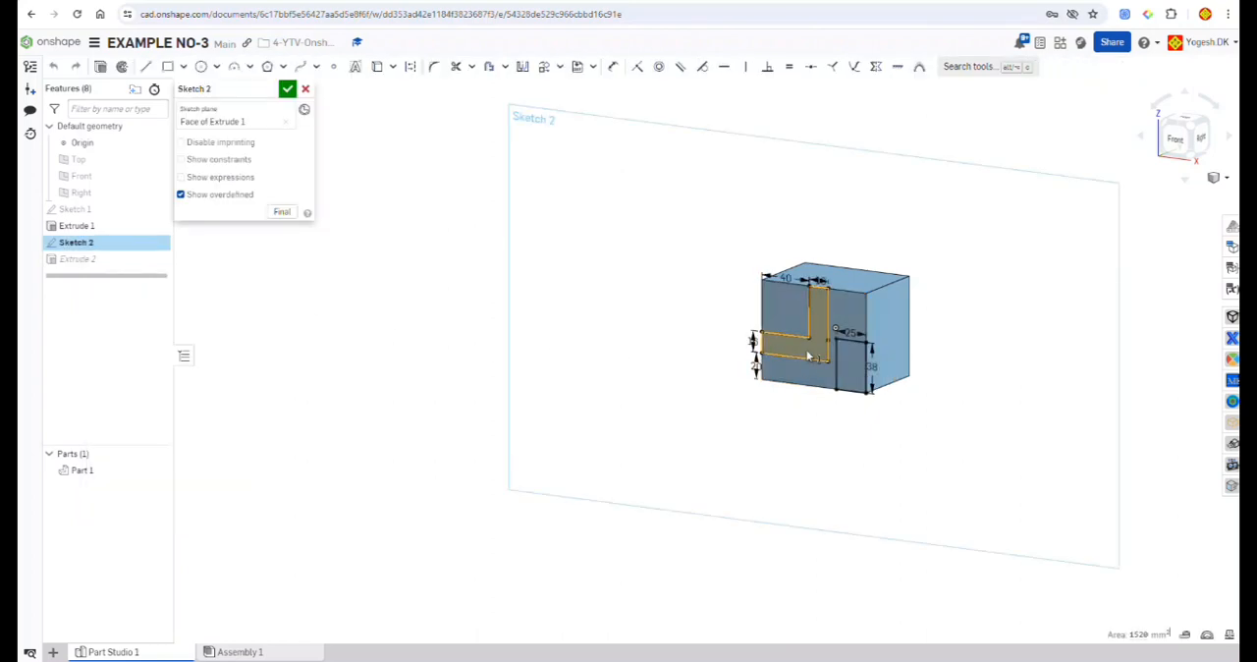
left_click(101, 66)
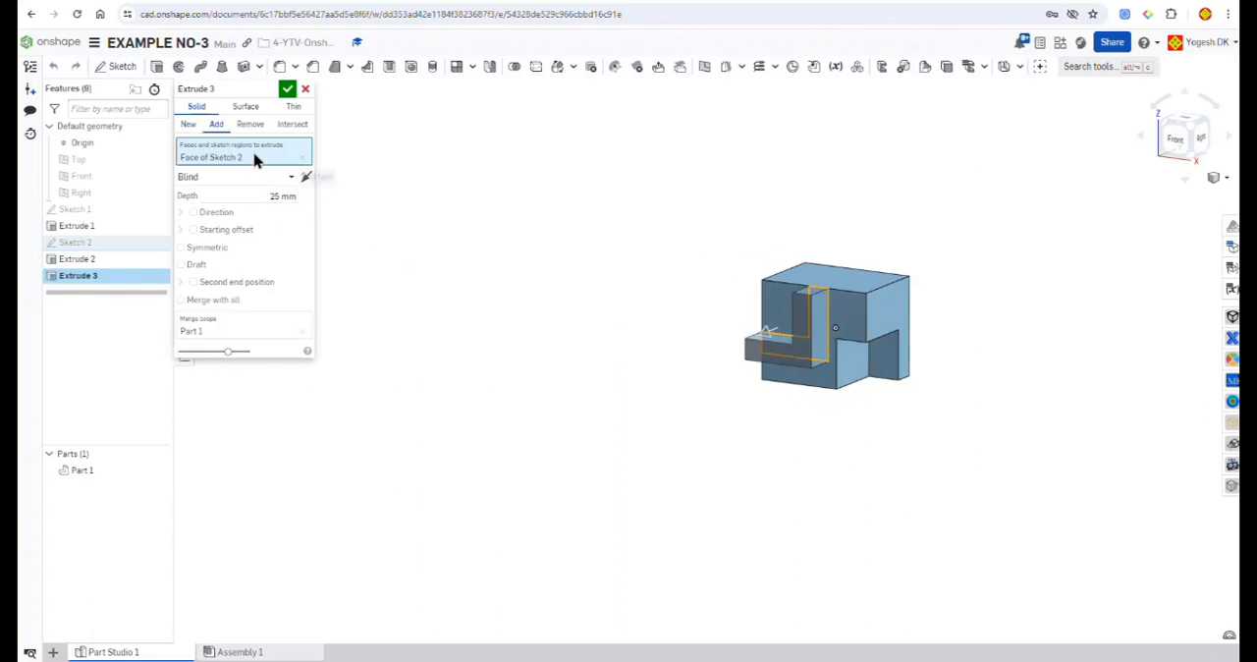
left_click(249, 125)
left_click(220, 304)
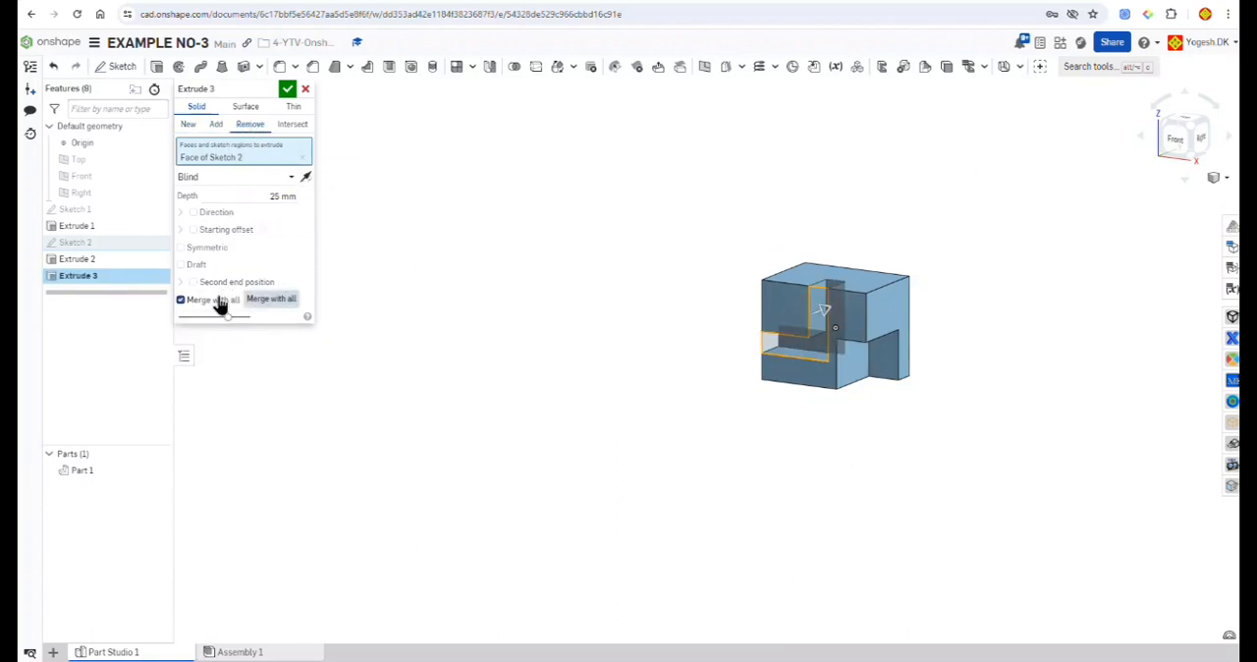
left_click(260, 195)
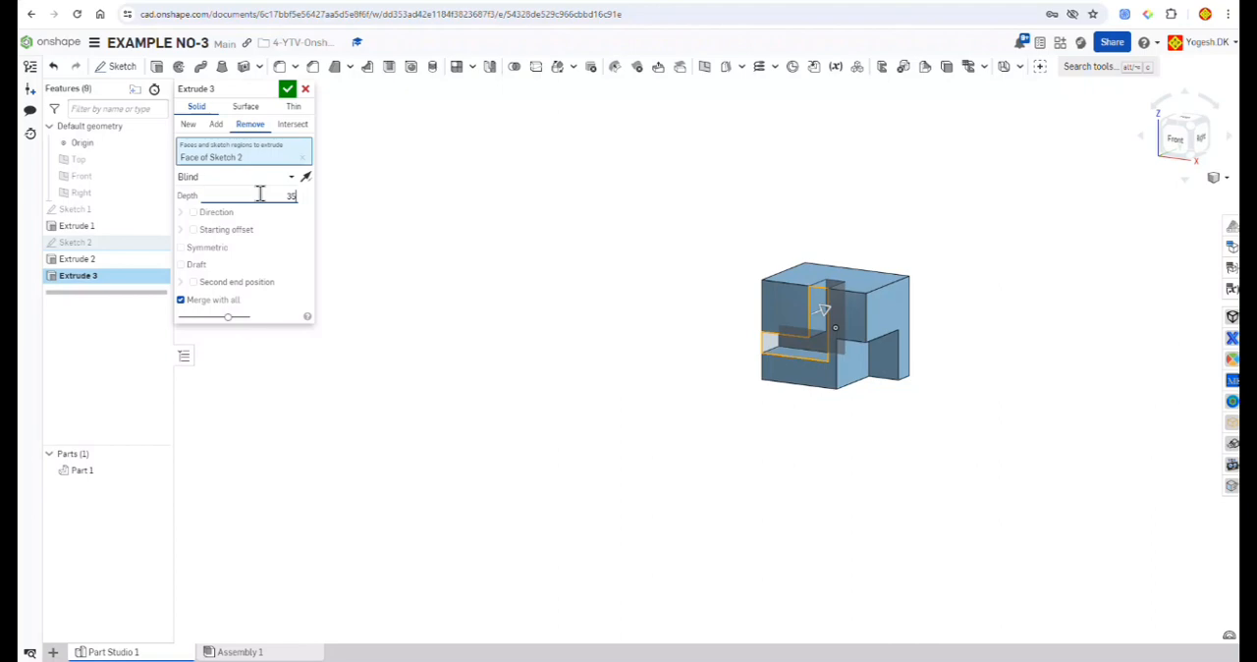
type("35")
key("Return")
left_click(289, 92)
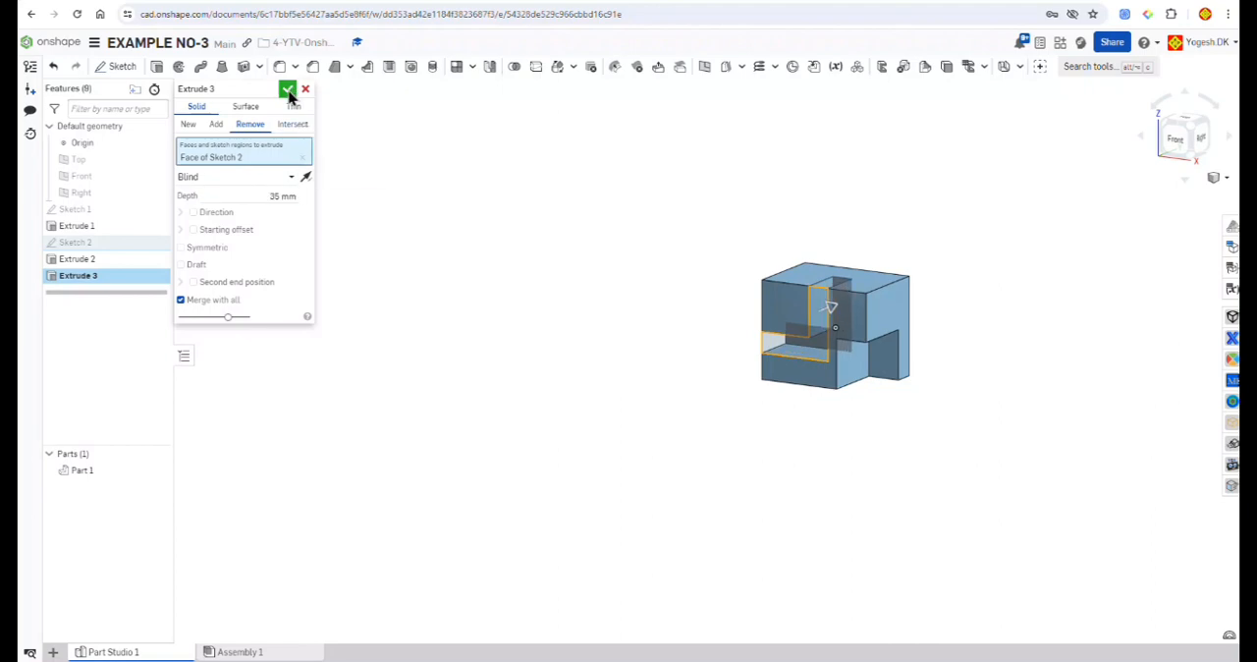
Step: Start a sketch on the block's top face and draw a corner rectangle about 17 mm wide from its back left corner
right_click_drag(551, 206, 659, 217)
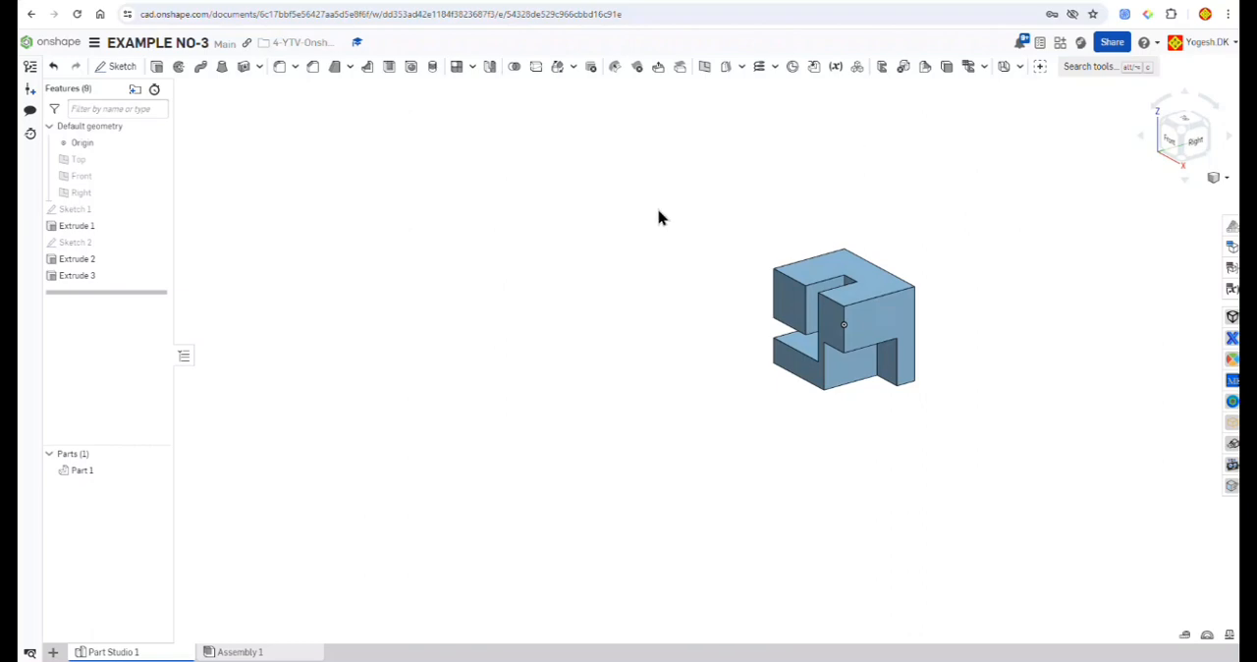
left_click(847, 269)
key("shift+s")
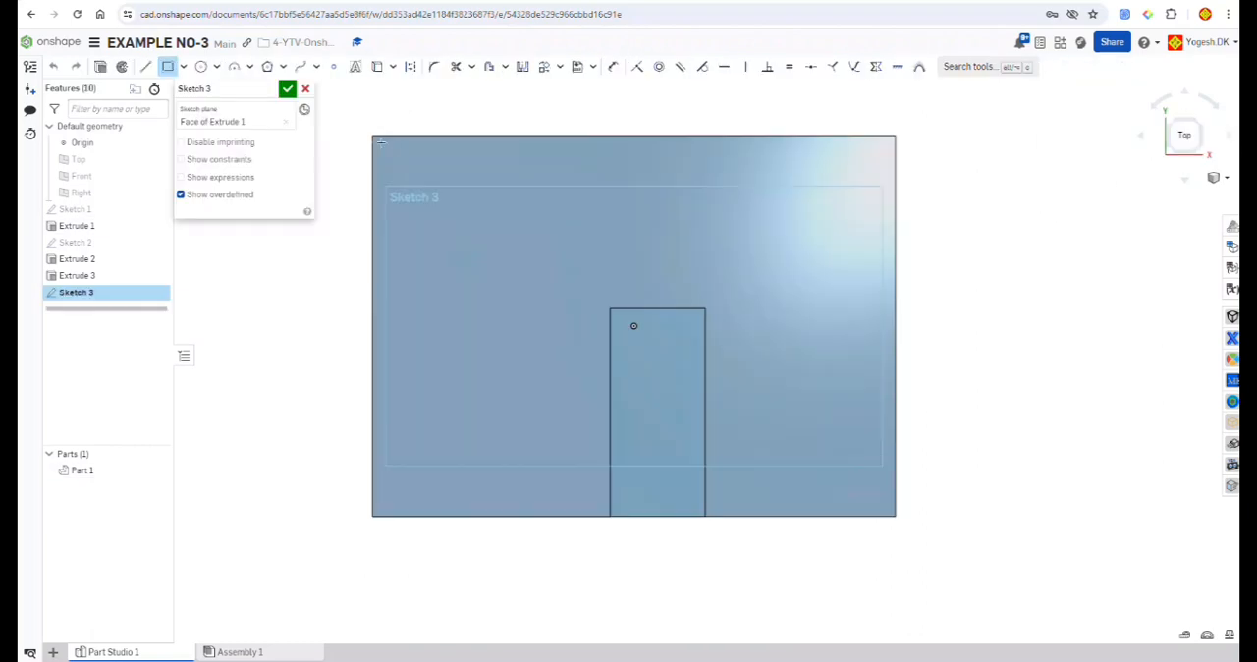
left_click(372, 134)
left_click(475, 208)
Step: Dimension the back left corner rectangle to 16 mm wide and 16 mm high
left_click(613, 66)
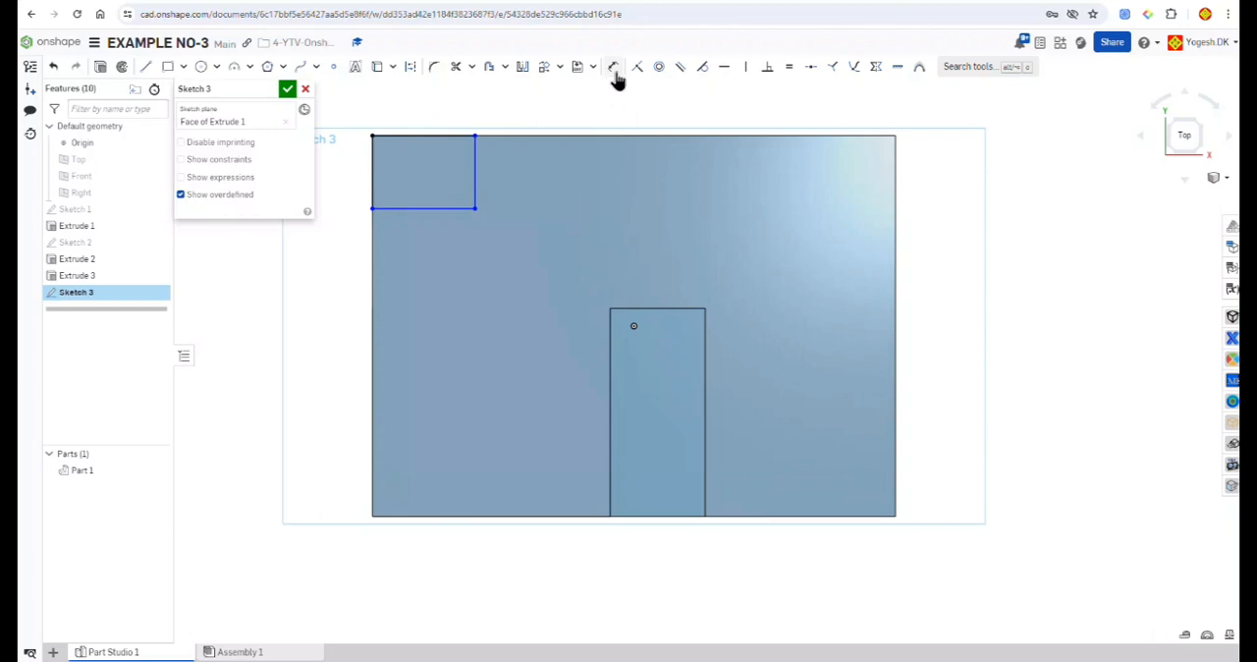
left_click(431, 135)
left_click(432, 99)
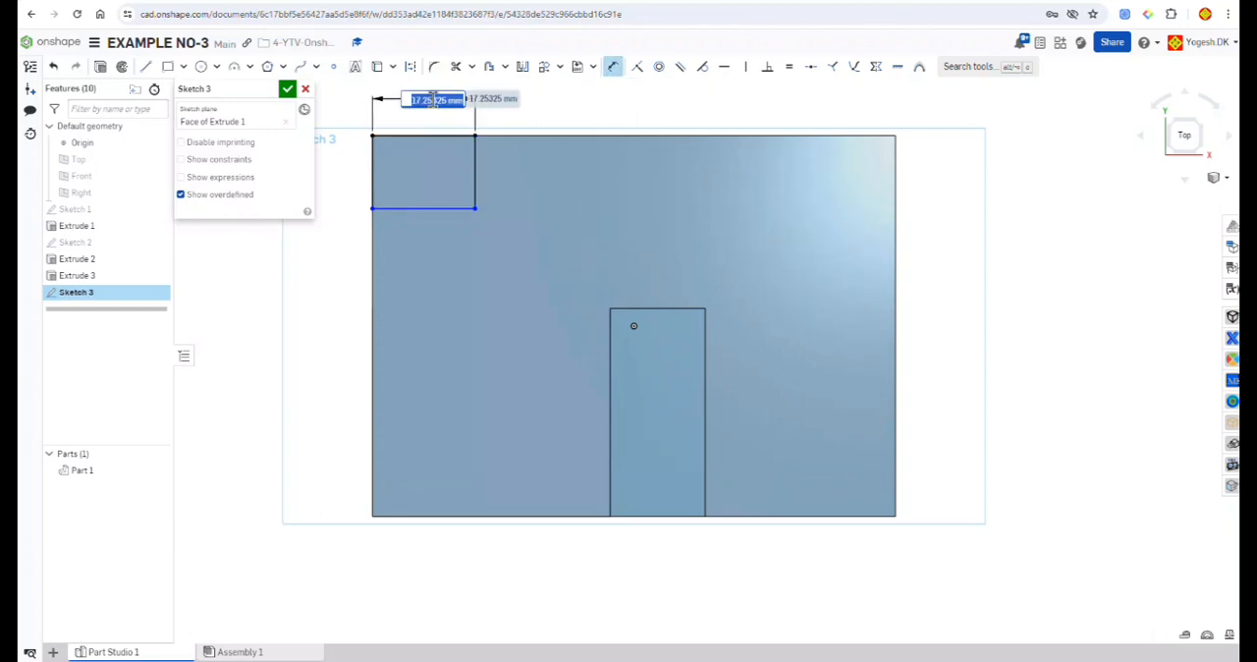
type("16")
key("Return")
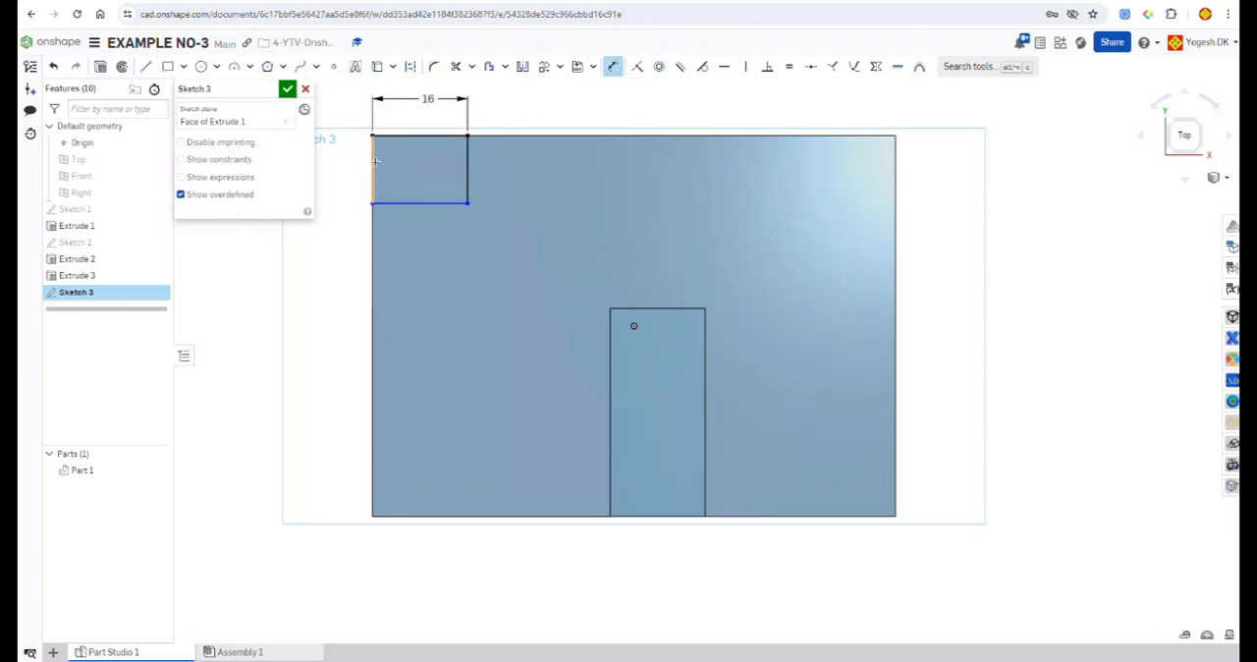
left_click(375, 161)
left_click(345, 167)
type("1")
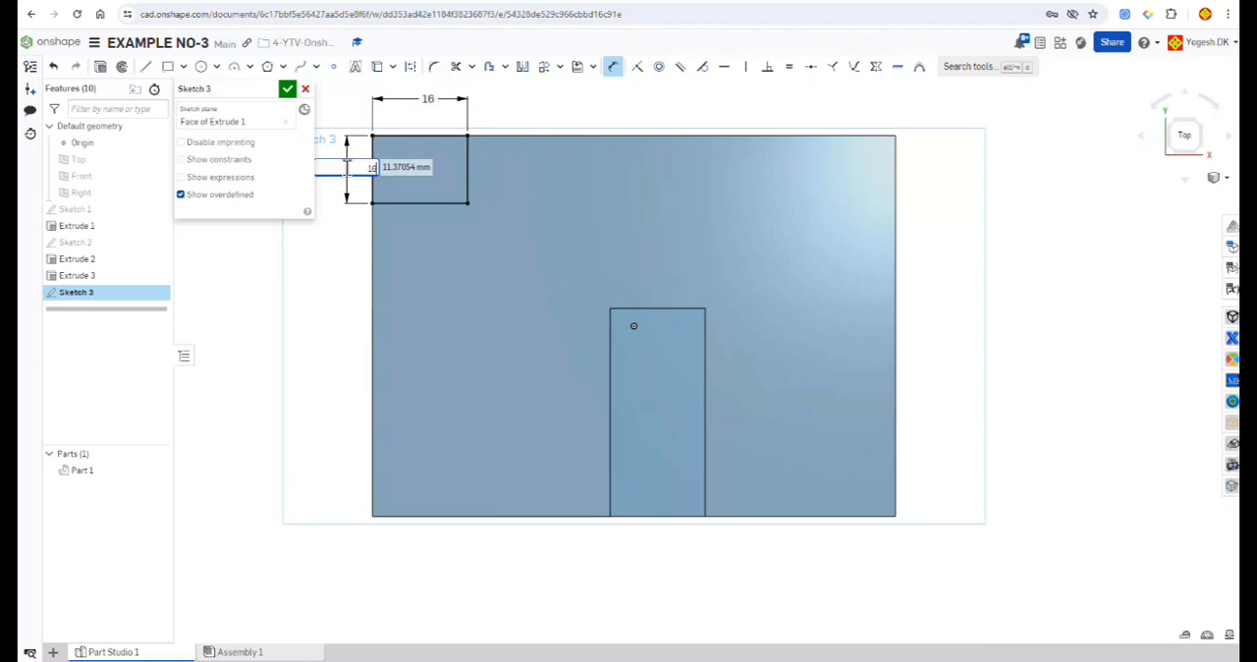
type("6")
key("Return")
key("Escape")
Step: Sketch a rectangle about 10 mm high across the top face's full width and one about 12 mm wide from the back edge to it
scroll(488, 194, "down", 2)
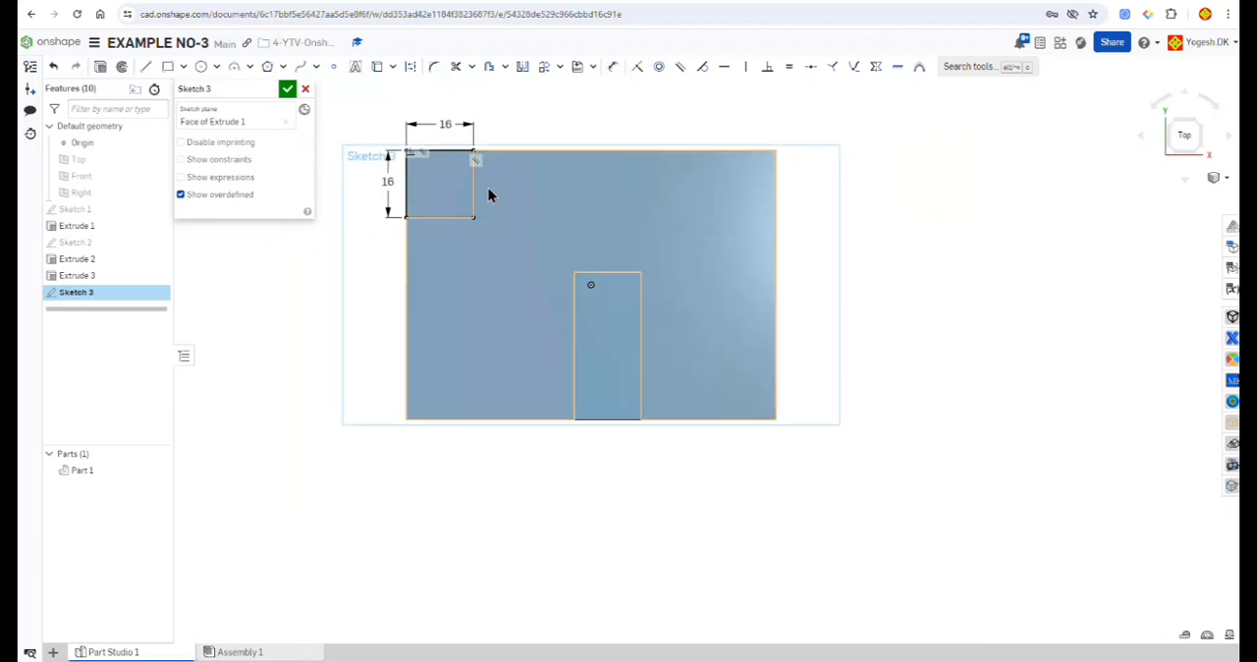
left_click(171, 67)
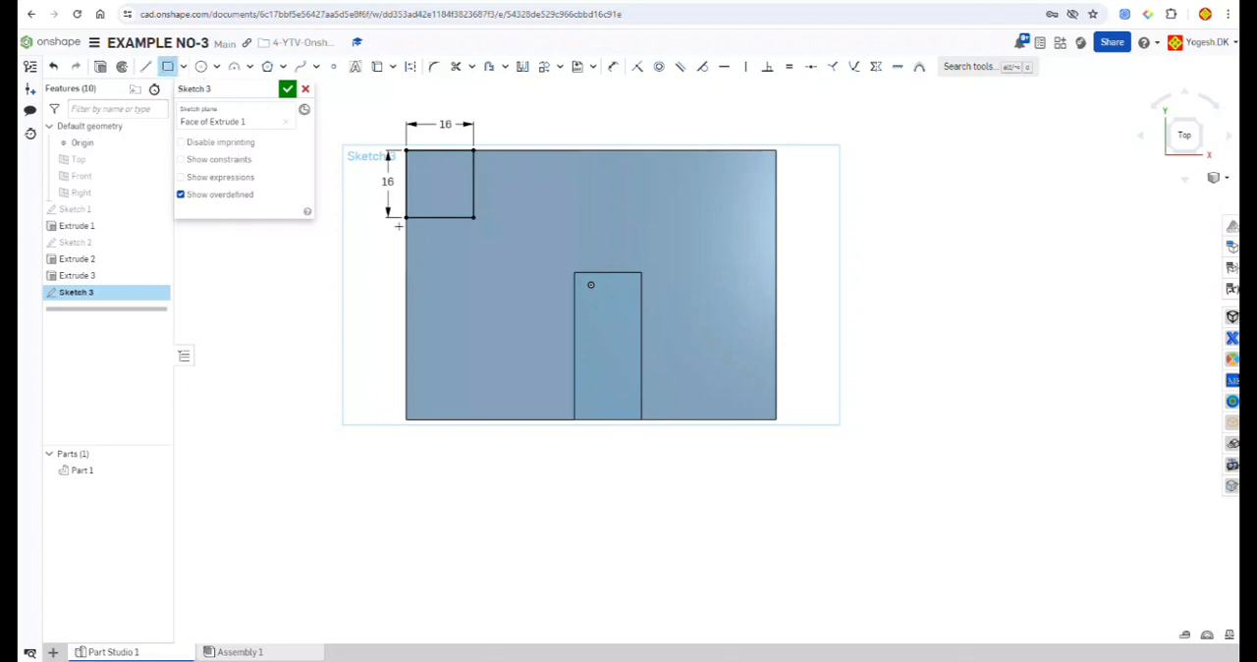
left_click(405, 338)
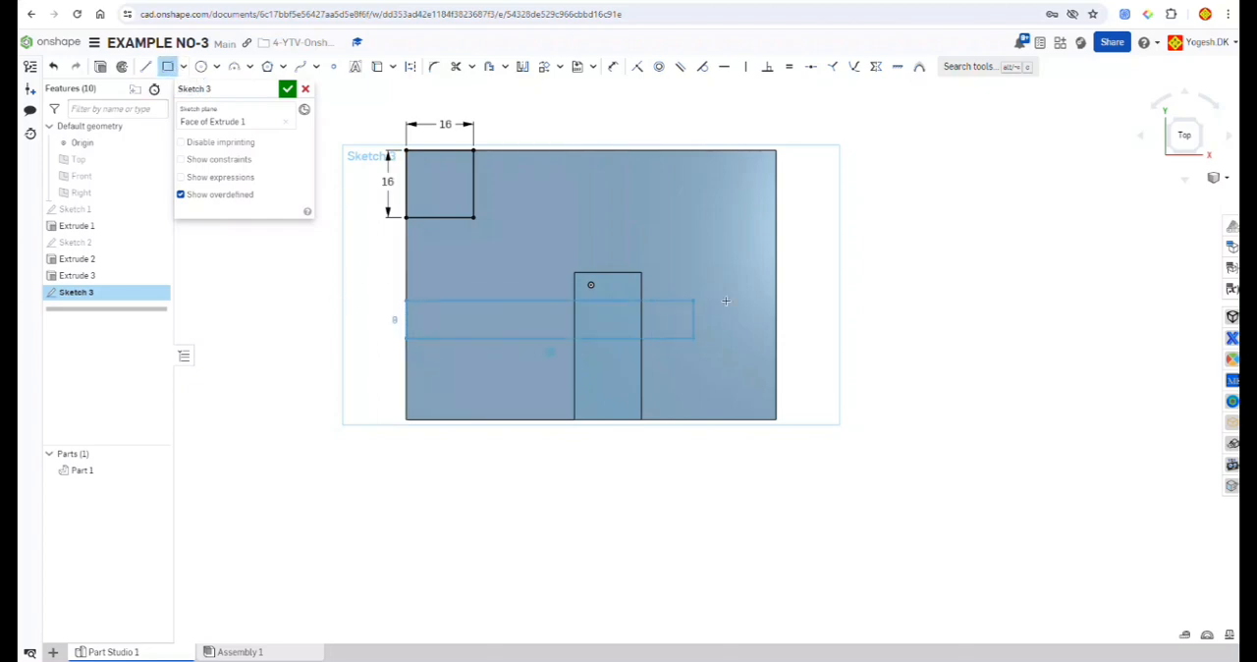
left_click(779, 293)
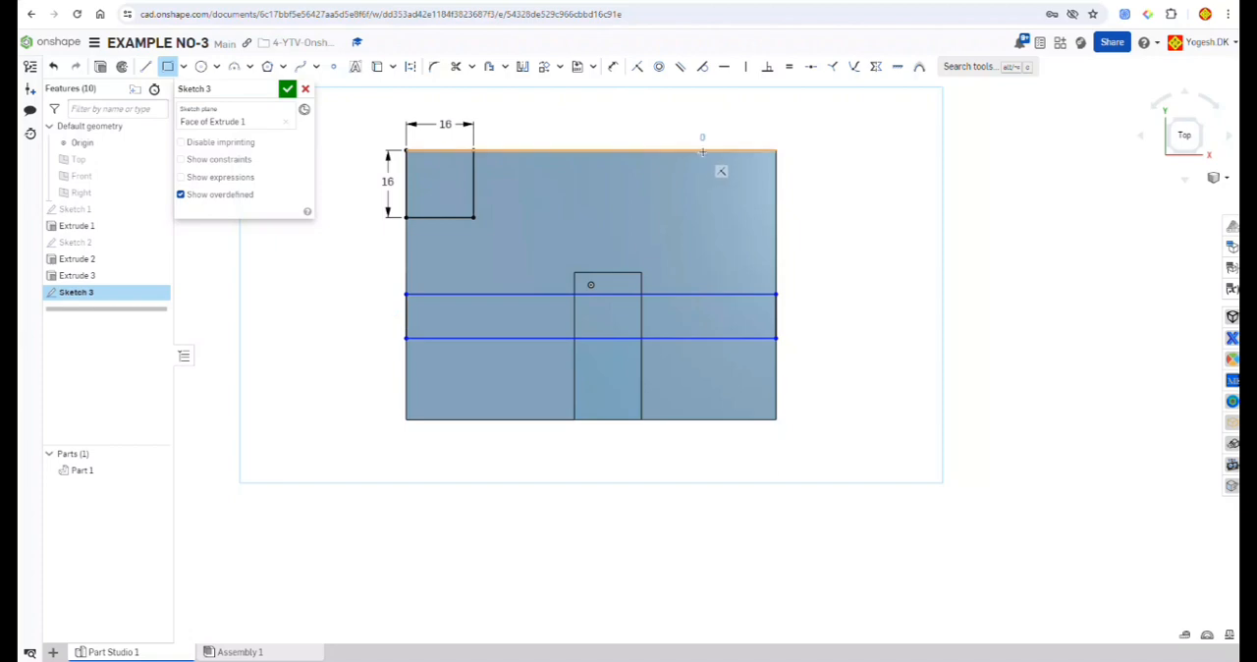
left_click(703, 149)
left_click(654, 293)
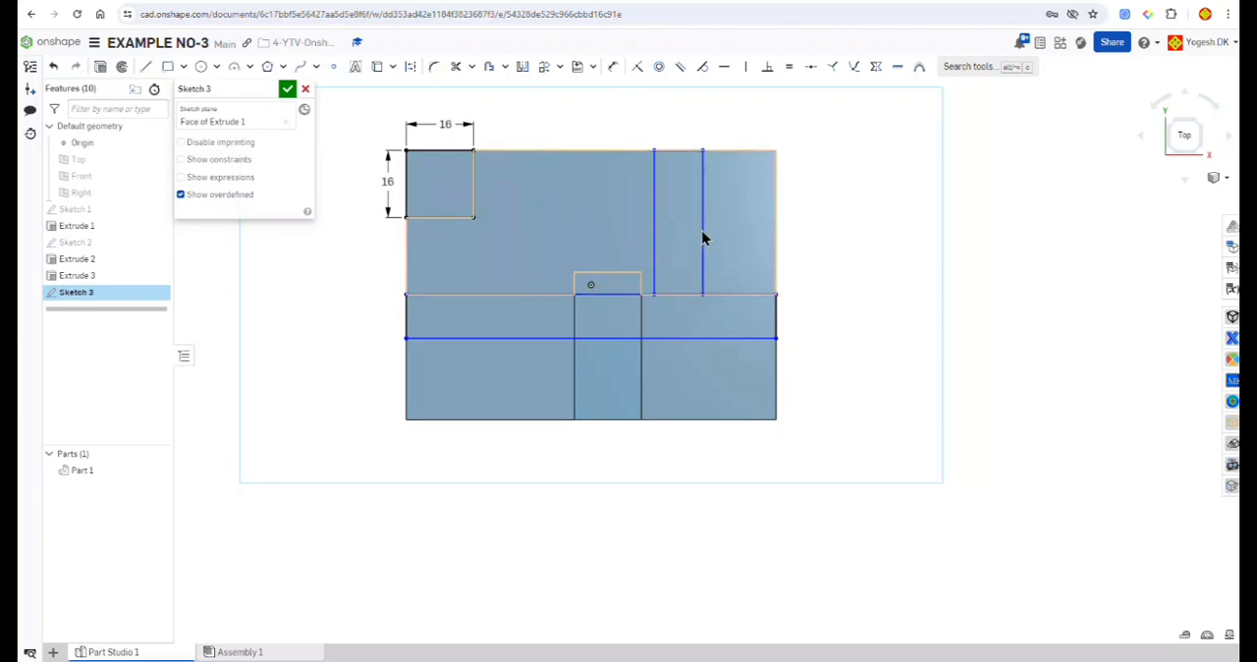
Step: Dimension the back-edge rectangle's width to 16 mm and the full-width rectangle's height to 16 mm
left_click(612, 66)
left_click(680, 147)
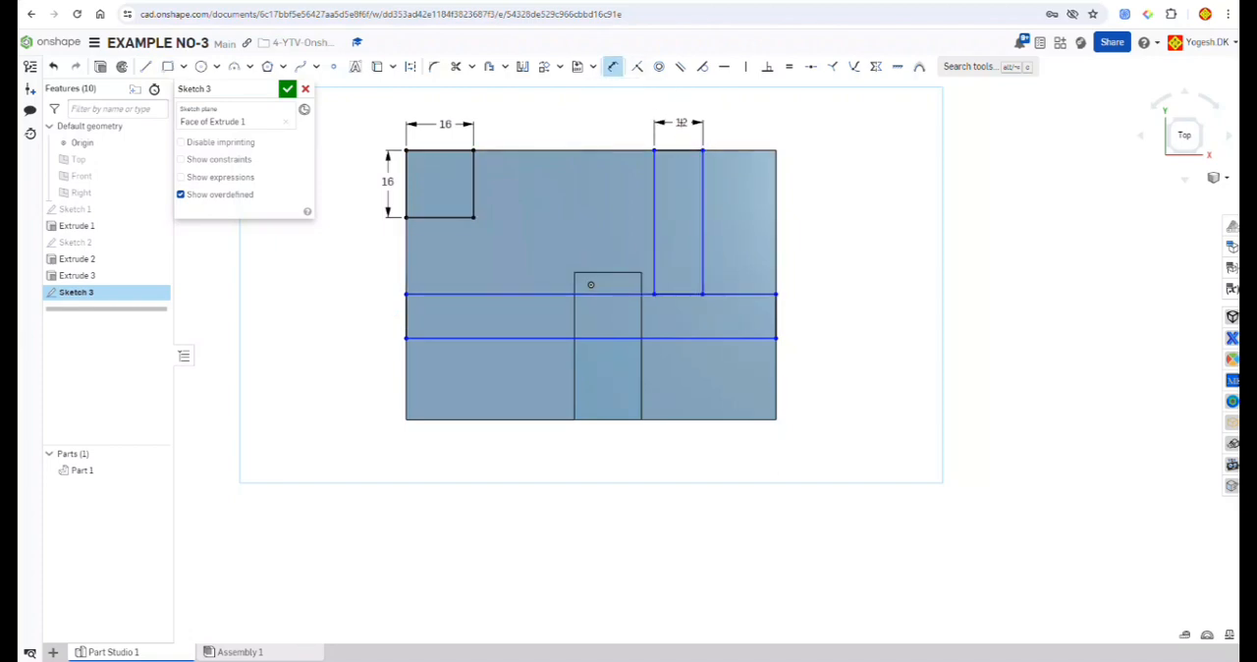
left_click(680, 122)
key("BackSpace")
type("16")
key("Return")
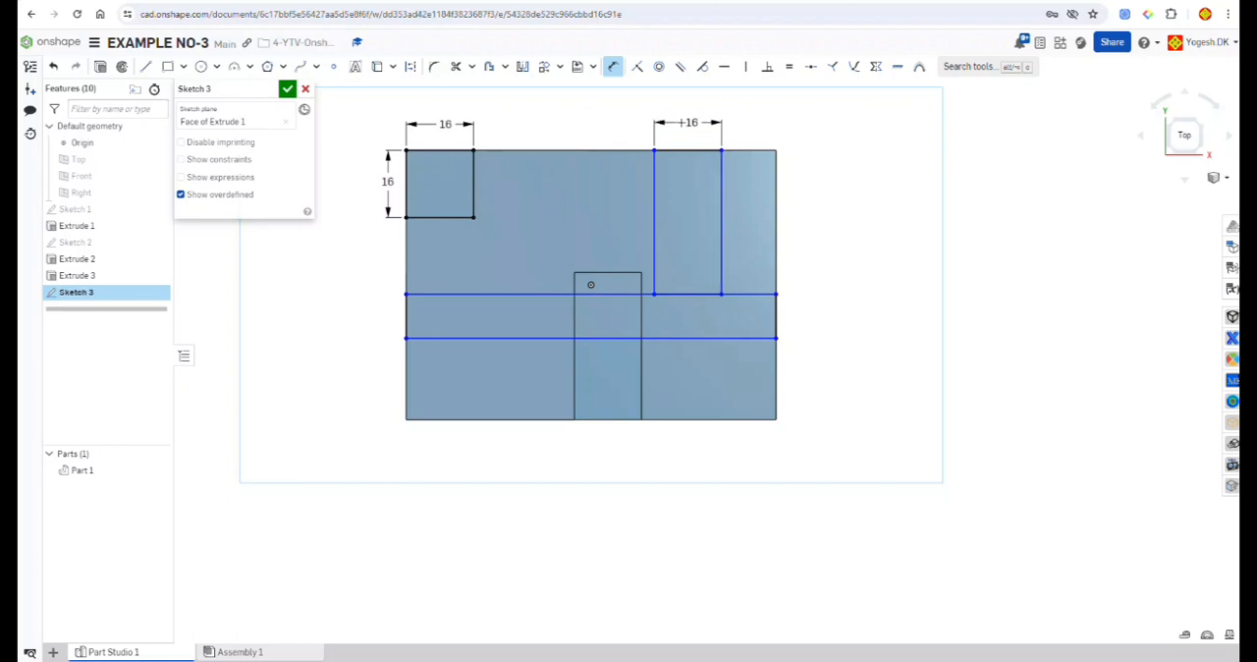
left_click(776, 319)
left_click(829, 316)
key("BackSpace")
type("10")
key("Return")
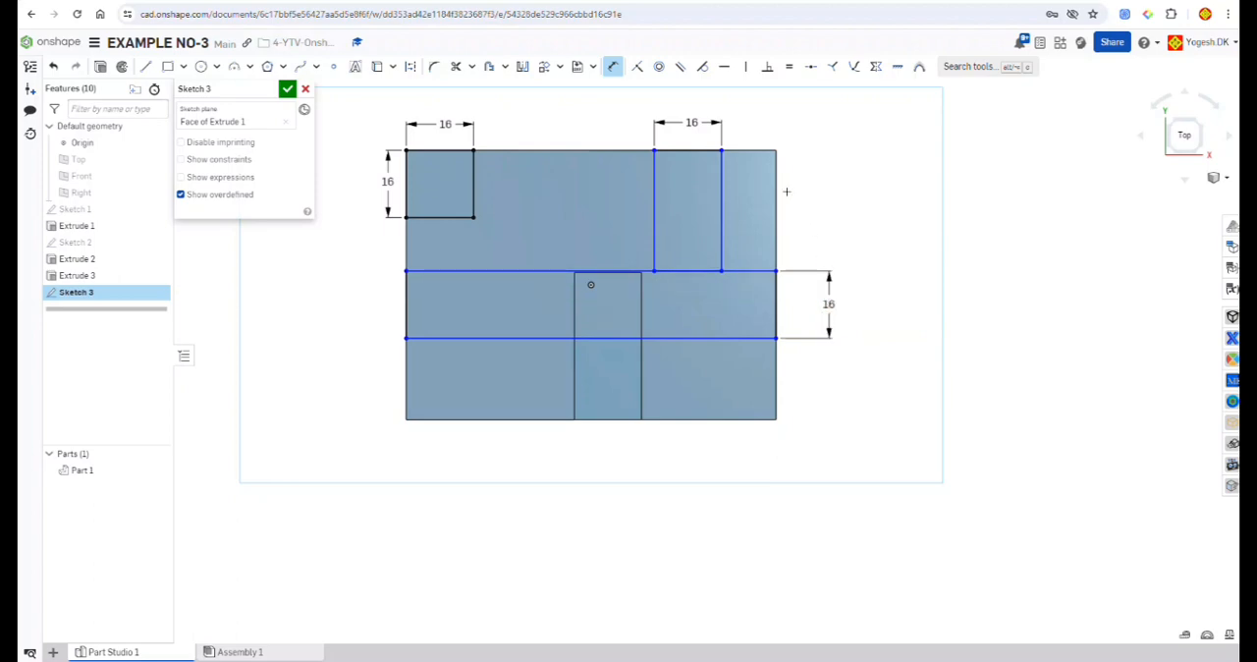
Step: Dimension the back-edge rectangle's right side 20 mm from the block's right edge
scroll(782, 150, "up", 2)
left_click(776, 150)
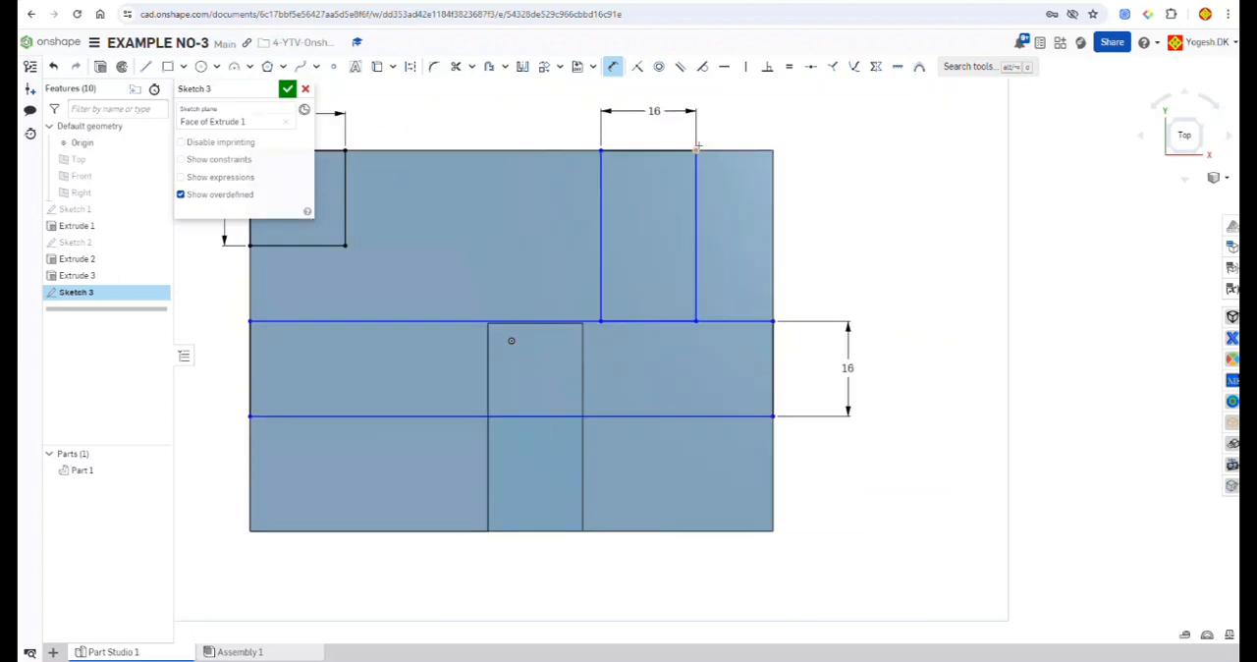
left_click(698, 149)
left_click(744, 113)
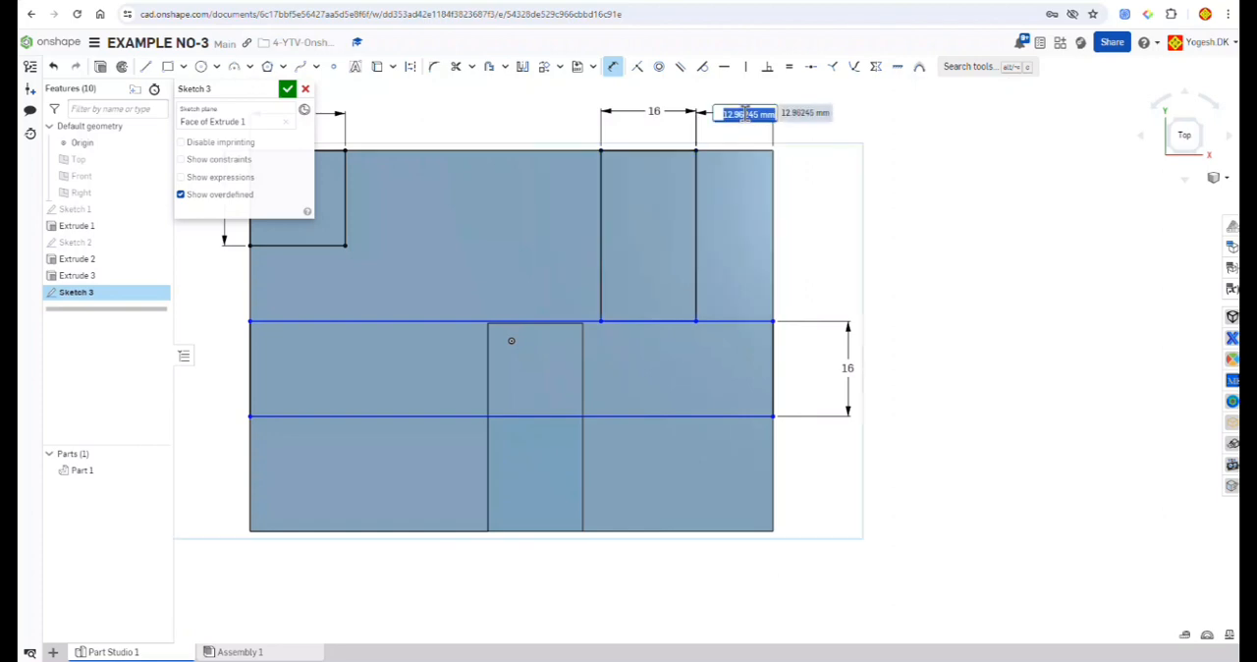
type("20")
key("Return")
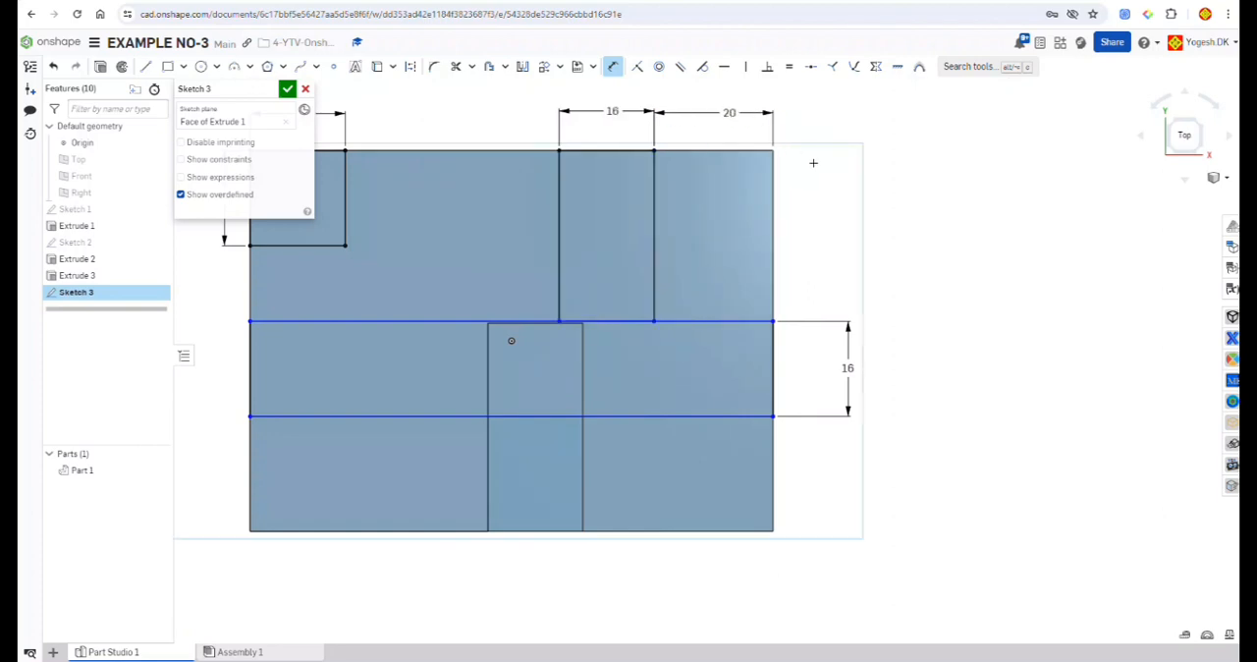
Step: Dimension the full-width rectangle's front line 16 mm from the front edge of the top face
scroll(813, 162, "down", 3)
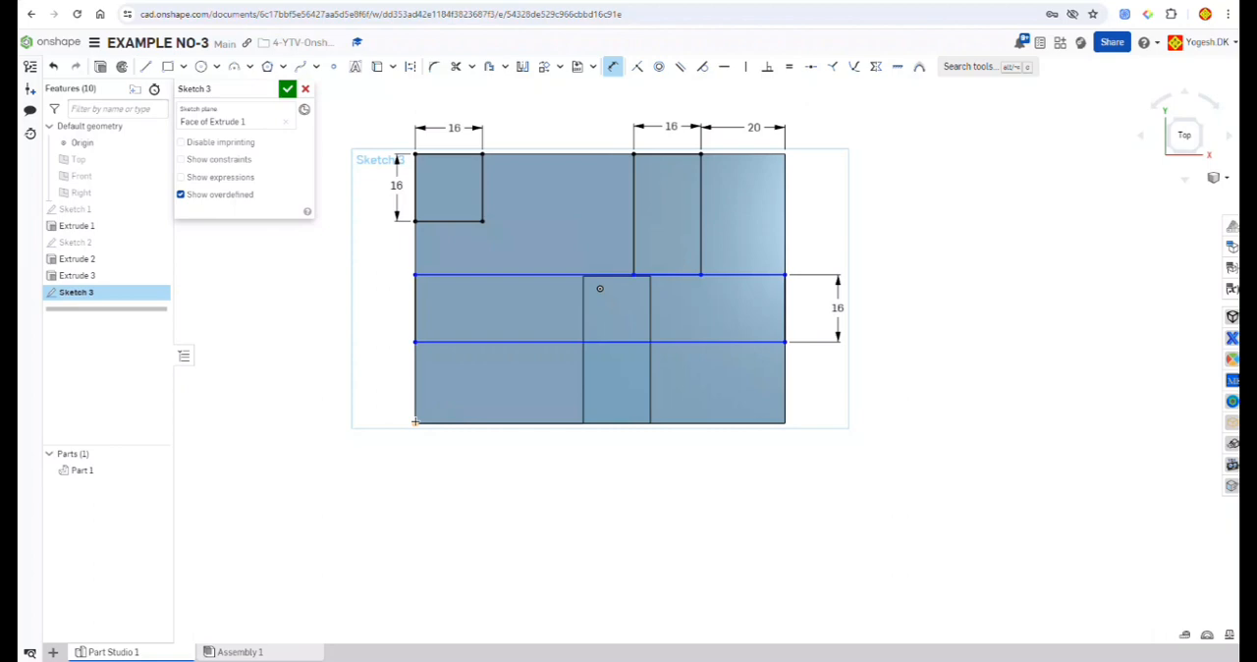
left_click(415, 343)
left_click(382, 371)
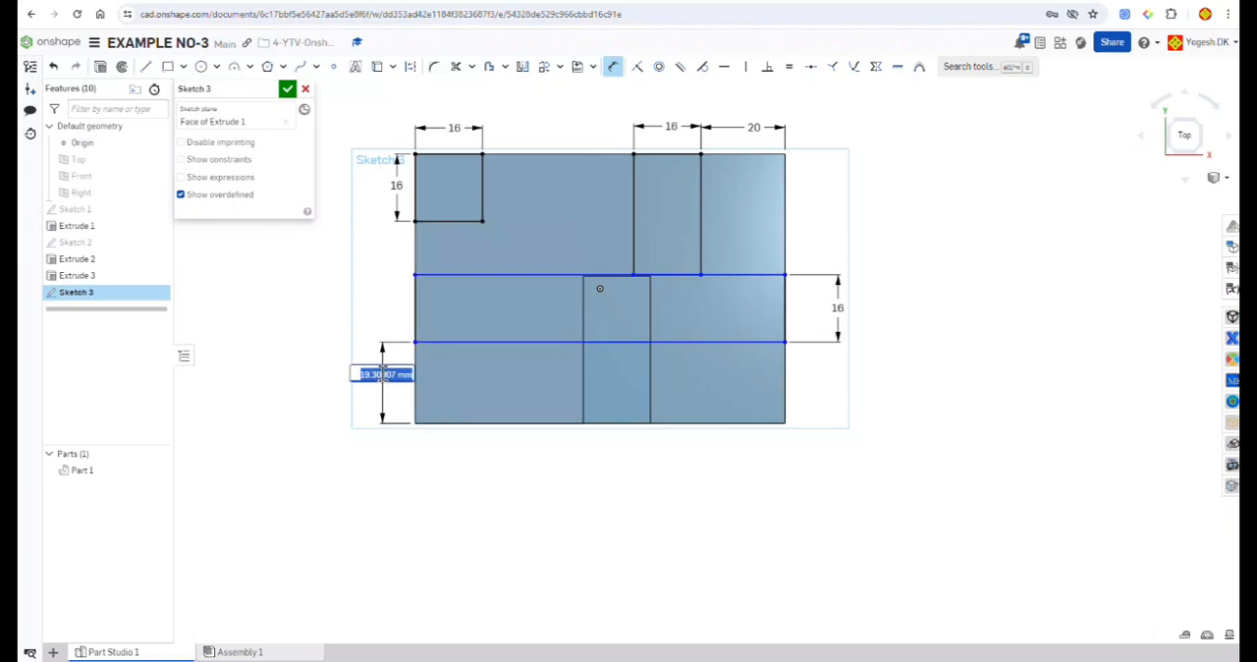
type("16")
key("Return")
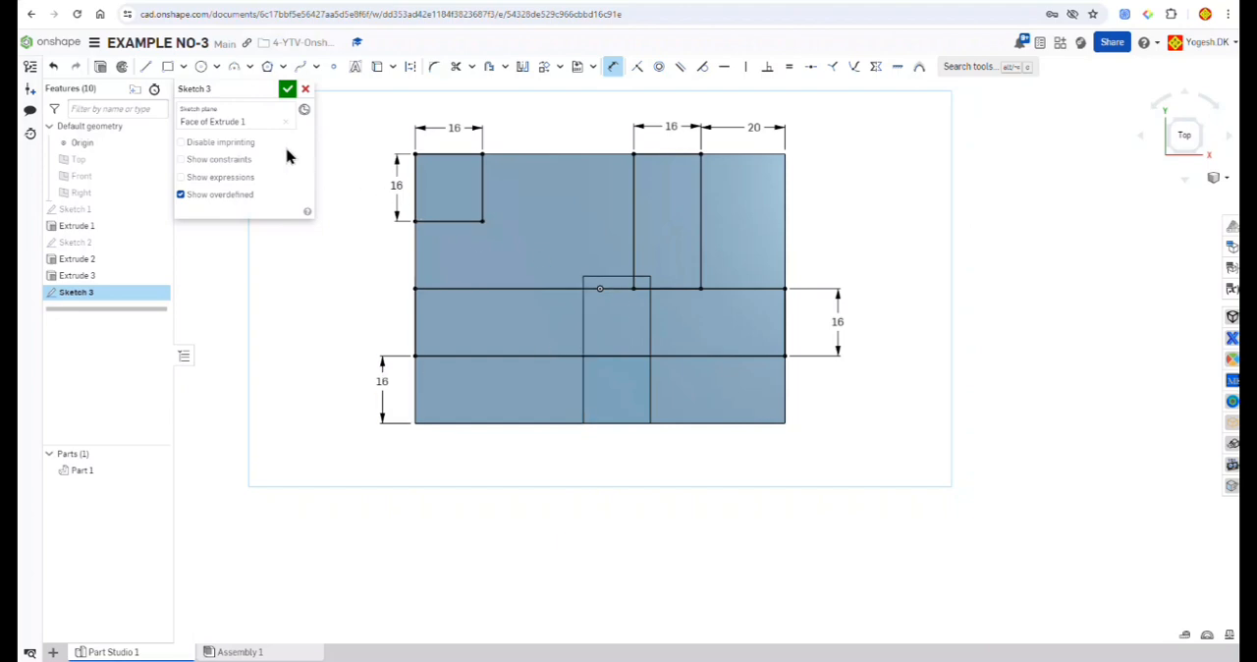
Step: Trim the line shared by the back-edge rectangle and the full-width rectangle, and finish the sketch
key("Escape")
left_click(458, 66)
scroll(687, 273, "up", 3)
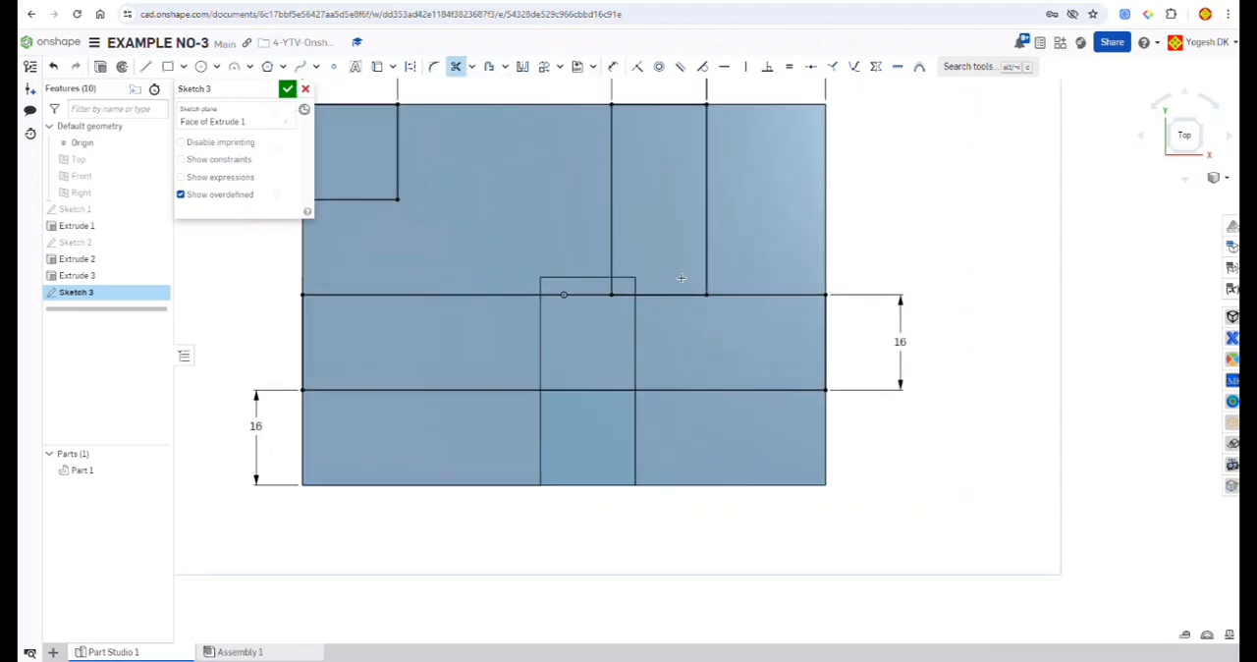
left_click_drag(682, 278, 682, 308)
scroll(682, 308, "down", 3)
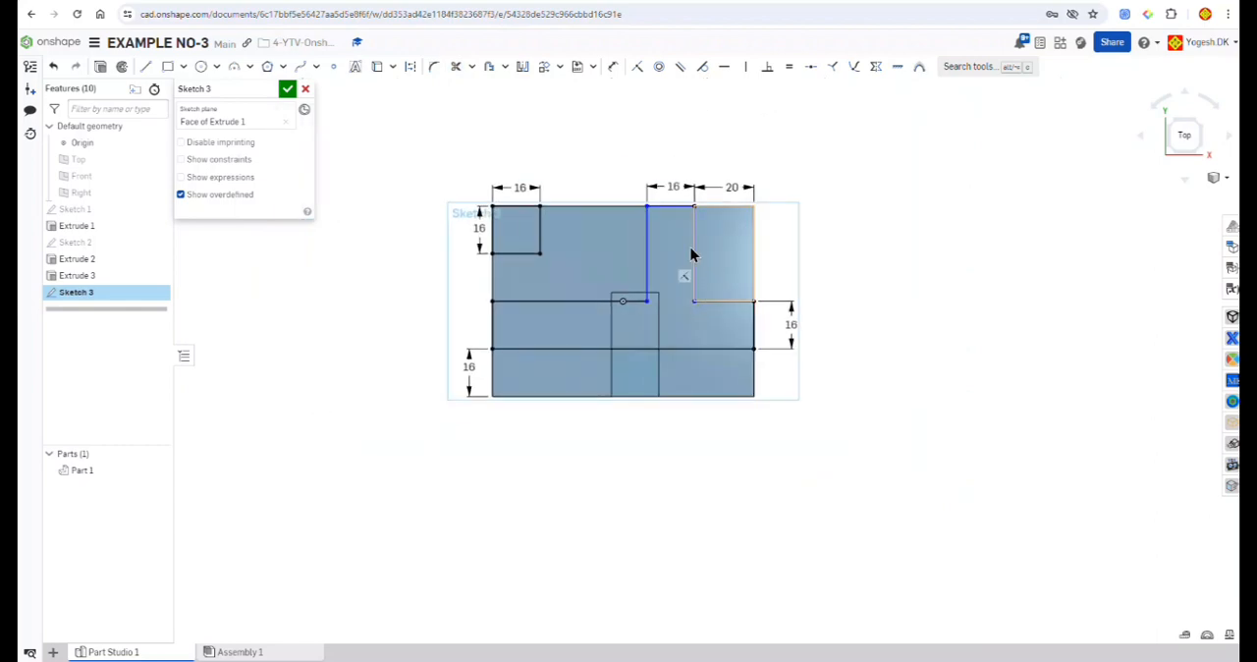
left_click(288, 90)
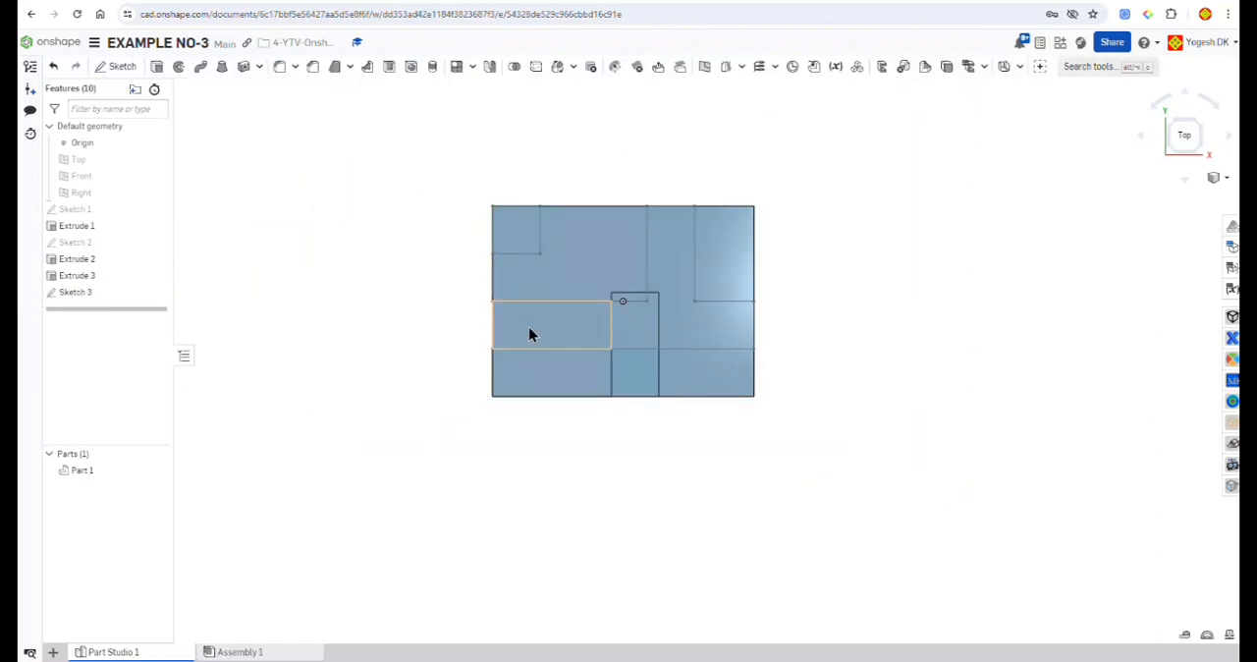
Step: Extrude the top-face sketch regions as a blind Remove cut 25 mm deep into the block, with Merge with all enabled
key("7")
left_click(81, 297)
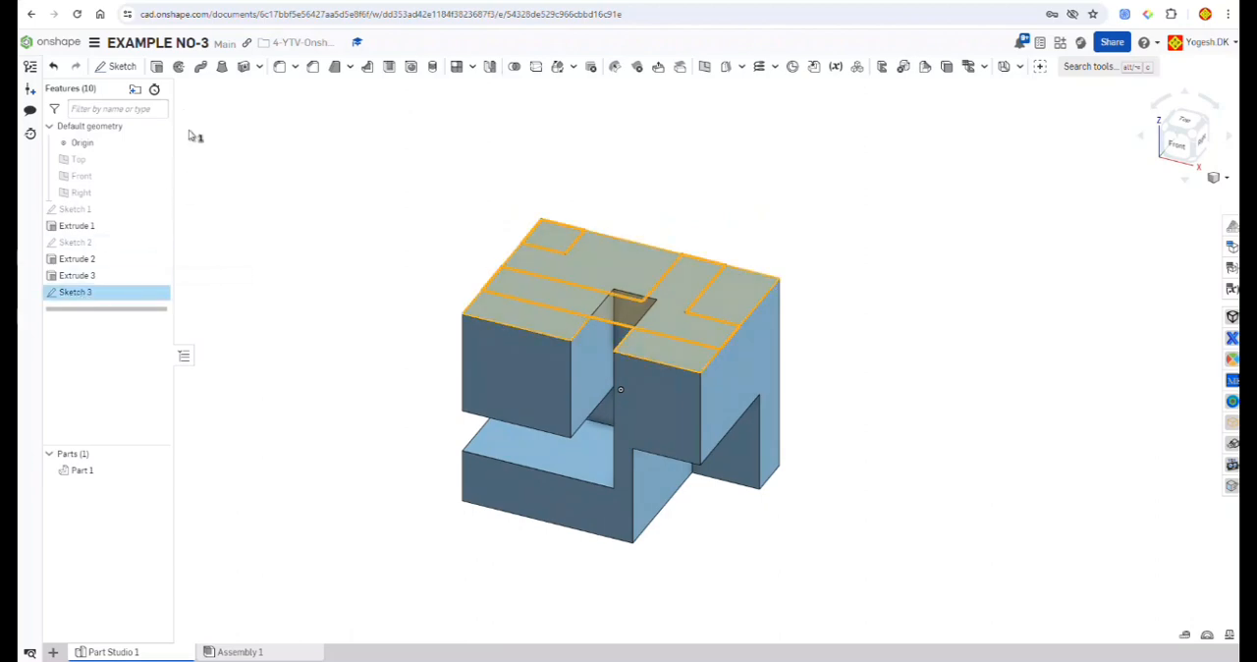
left_click(160, 71)
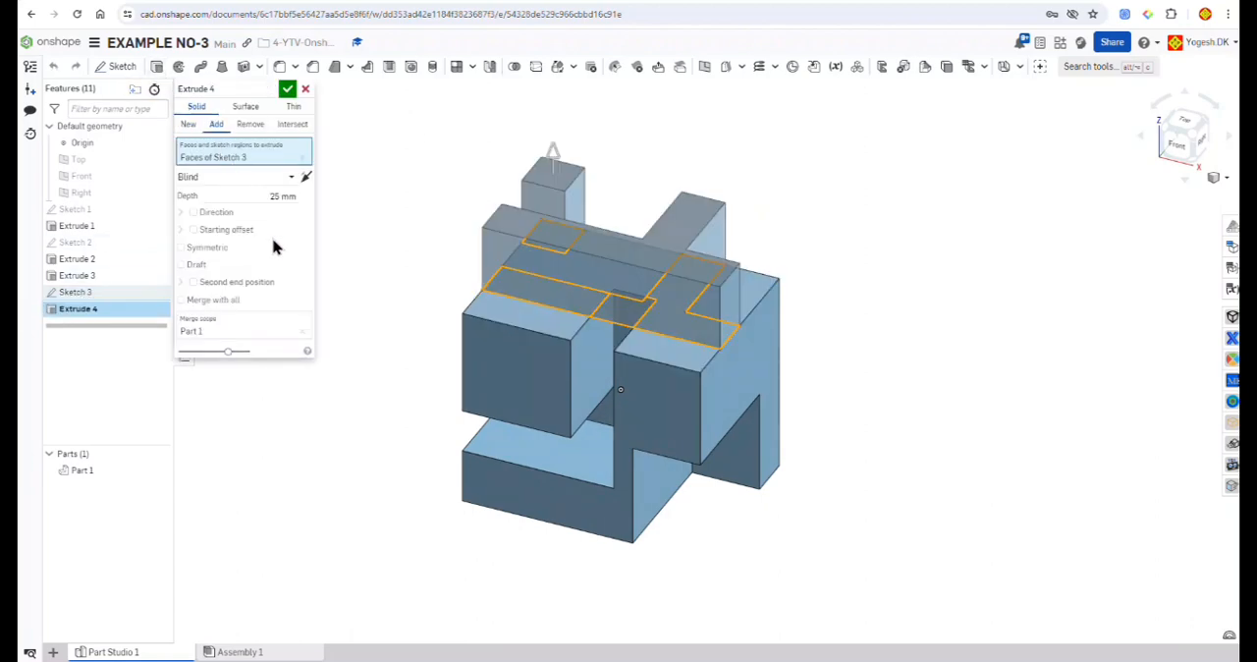
left_click(209, 300)
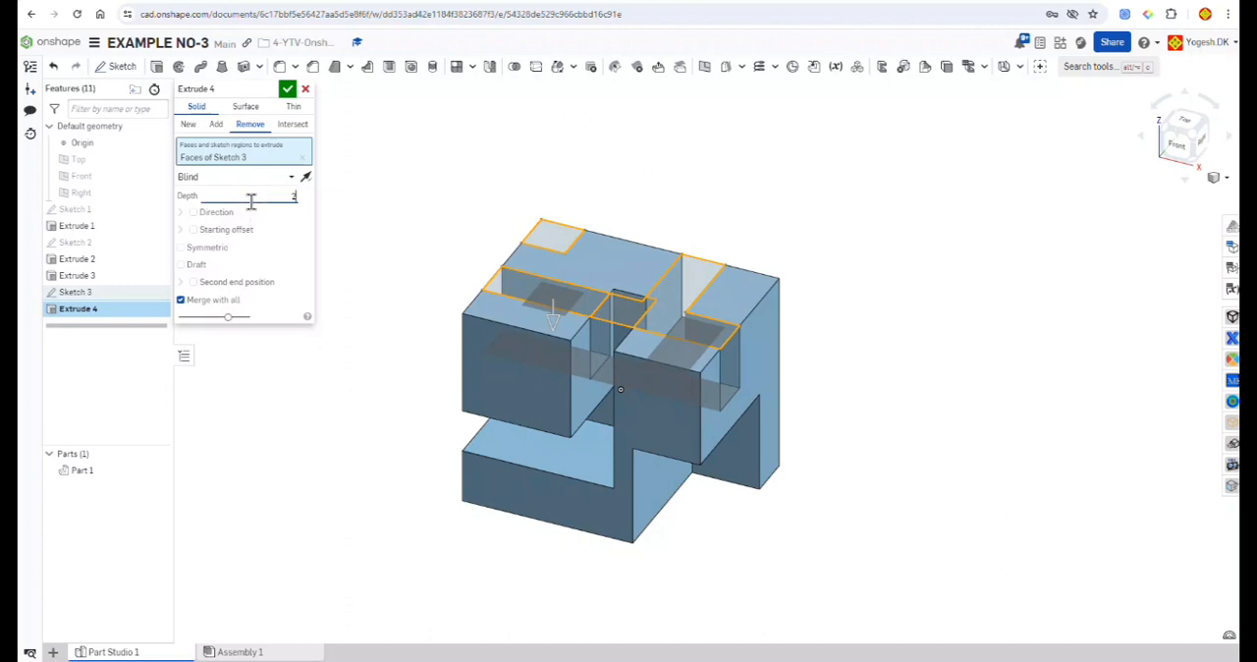
left_click(286, 90)
Step: Change the part's appearance to a golden yellow palette colour
mouse_move(380, 190)
right_mouse_down()
mouse_move(331, 193)
mouse_move(441, 199)
mouse_move(418, 253)
mouse_move(401, 210)
mouse_move(507, 176)
mouse_move(604, 195)
mouse_move(559, 177)
mouse_move(395, 168)
right_mouse_up()
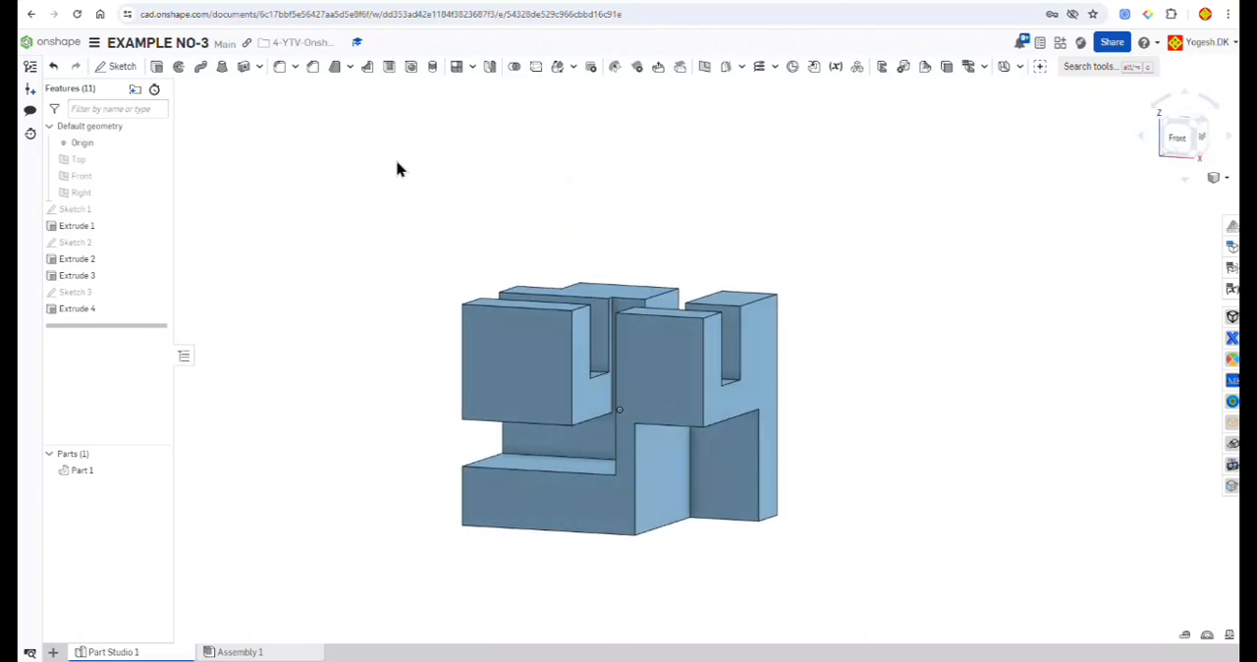
right_click(82, 470)
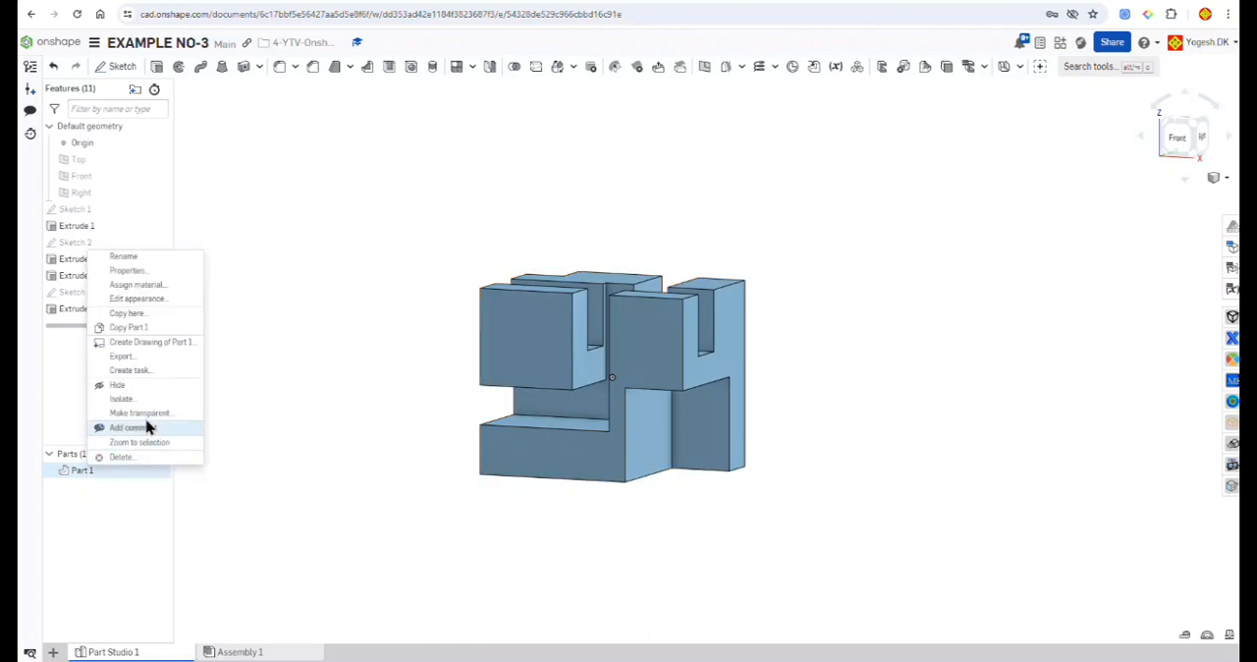
left_click(152, 301)
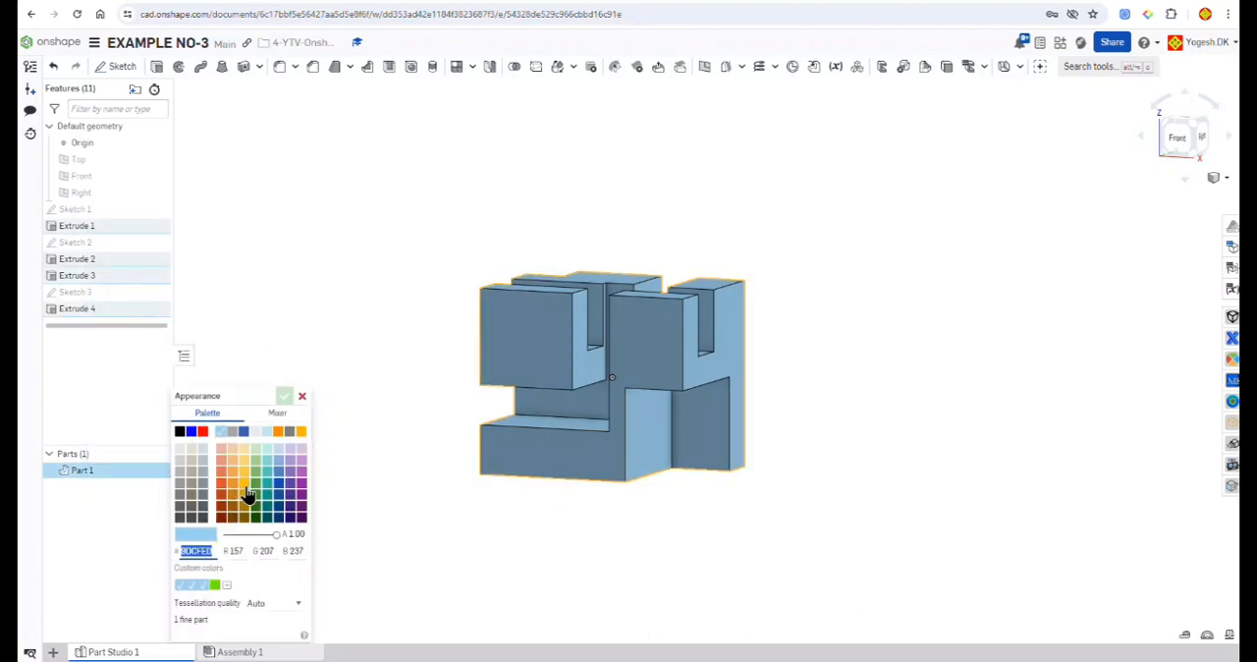
left_click(246, 491)
left_click(284, 395)
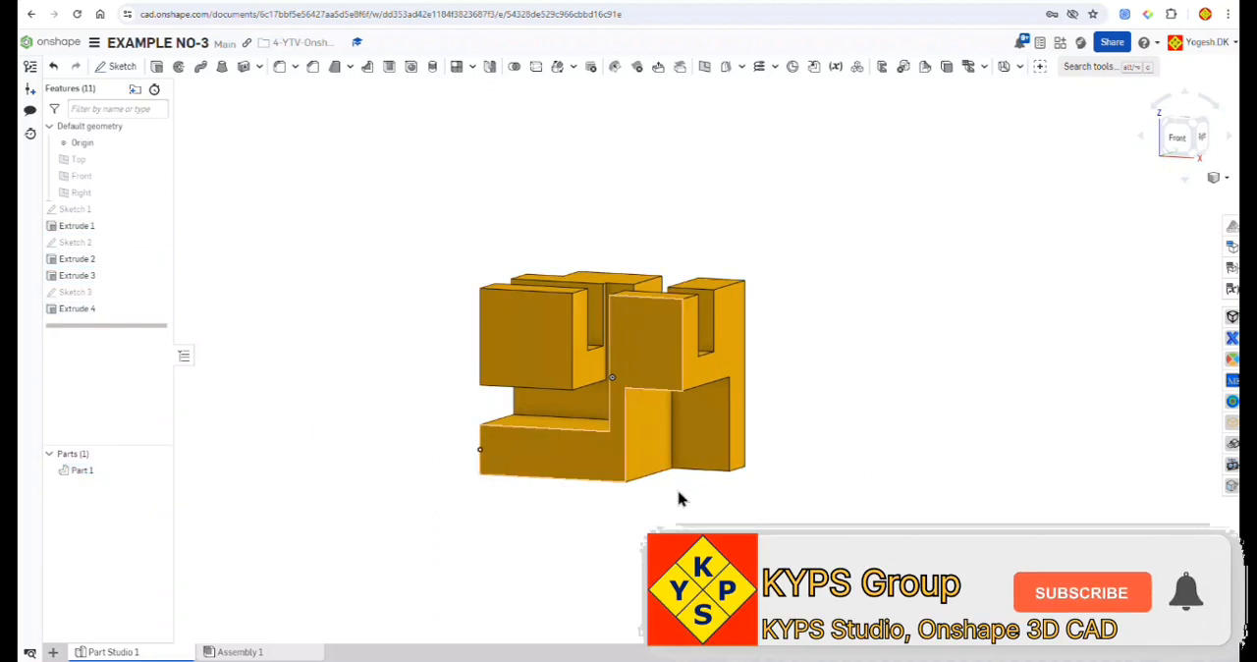